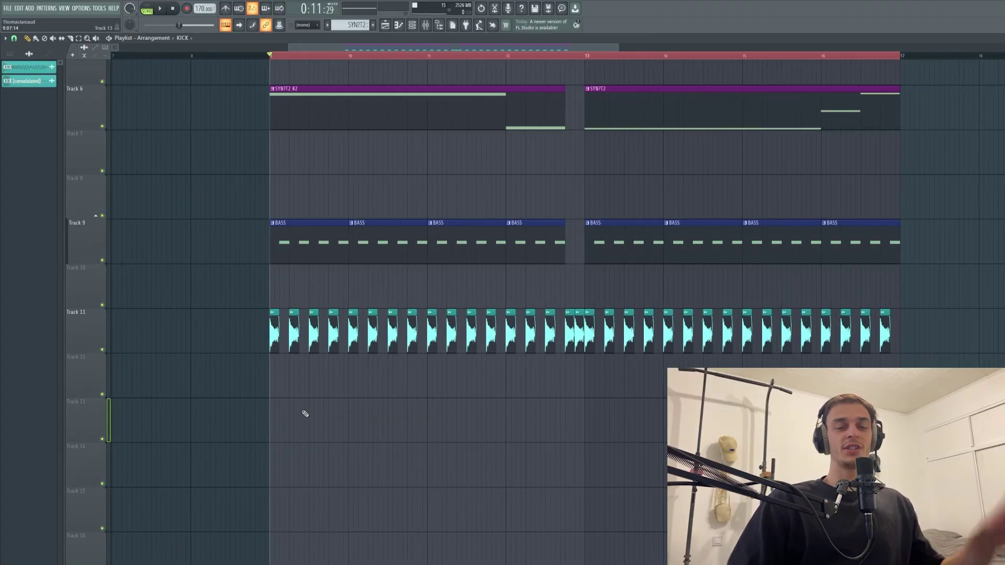
- Place a full-length KICK sample on Track 14 at bar 9, trim it to match the Track 11 kicks, and remove it
scroll(306, 414, up, 1)
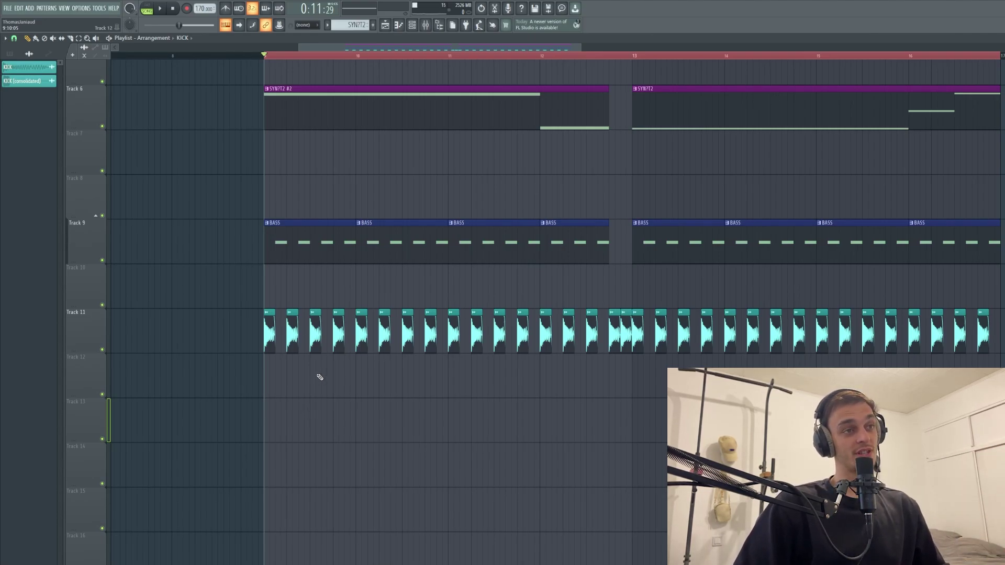
scroll(319, 377, down, 1)
scroll(323, 384, up, 1)
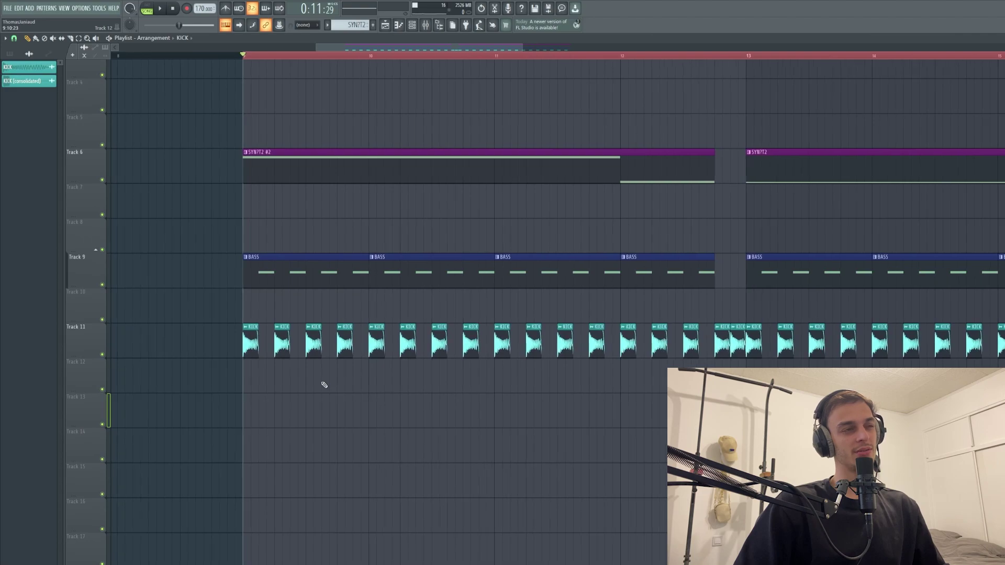
scroll(323, 386, up, 1)
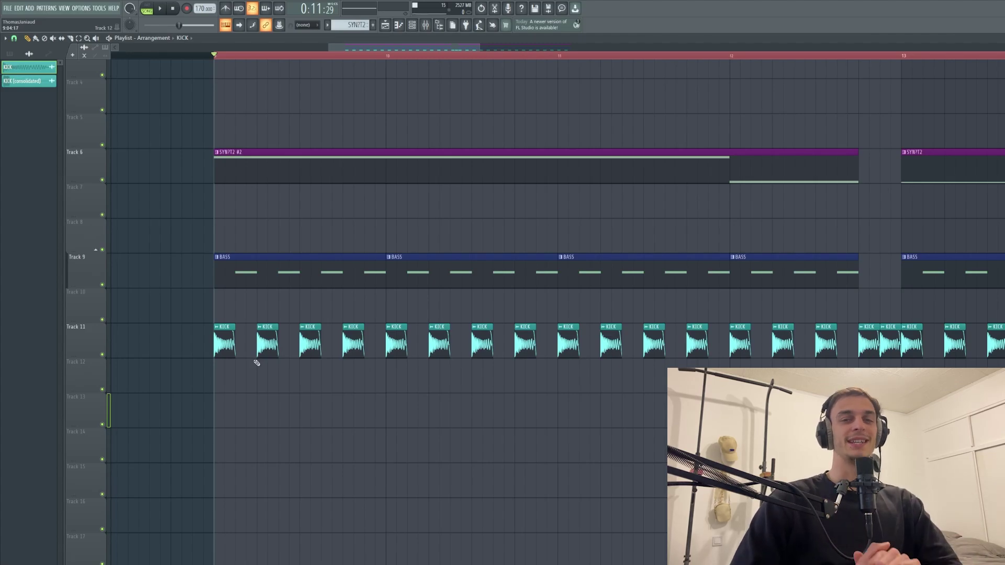
scroll(307, 440, up, 1)
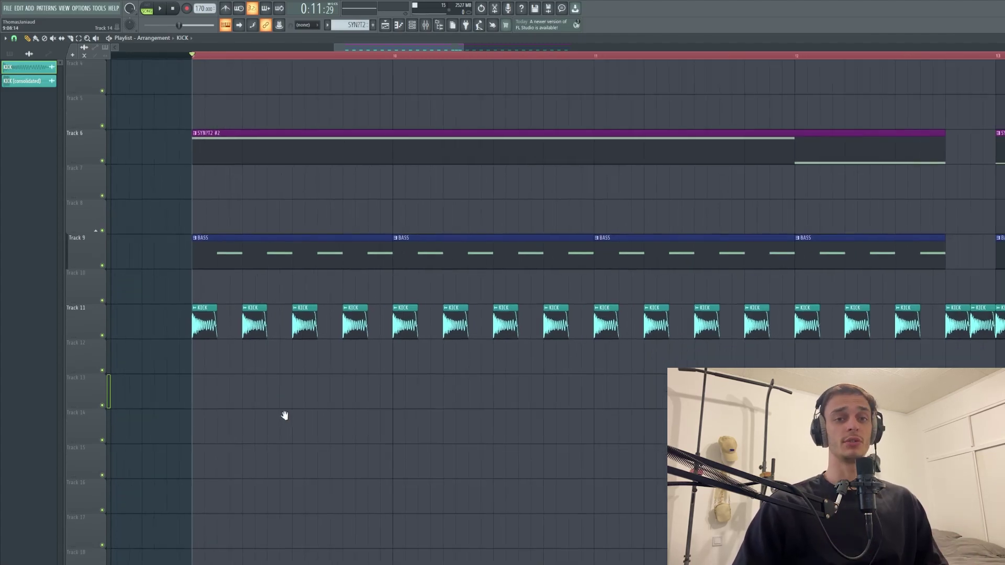
scroll(257, 374, up, 2)
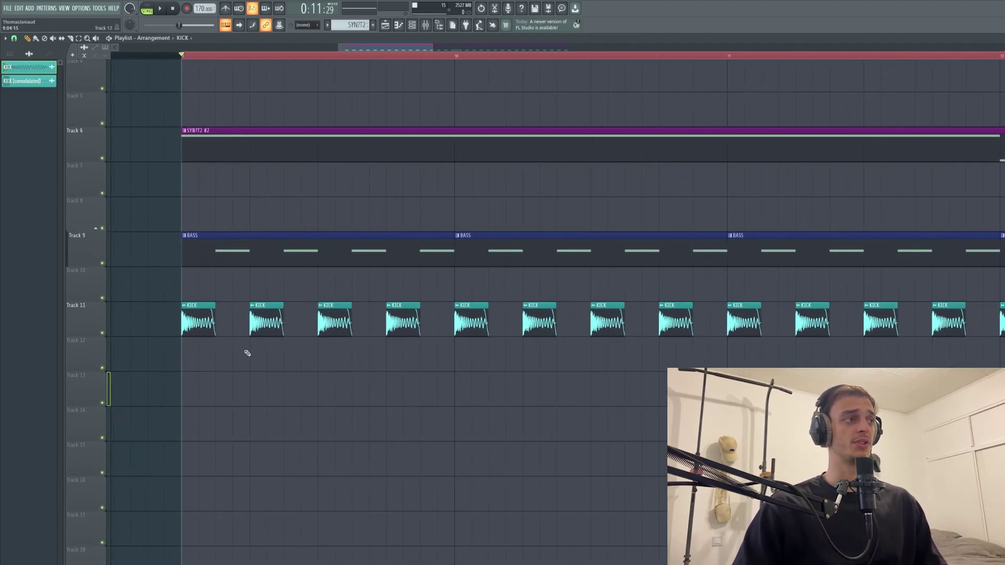
double_click(209, 324)
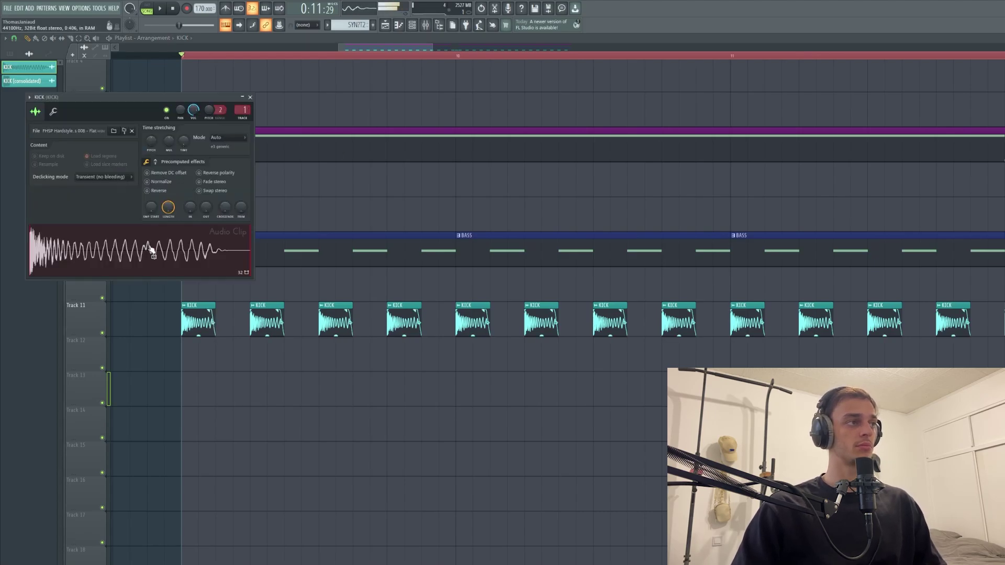
drag(120, 247, 208, 435)
scroll(245, 477, up, 2)
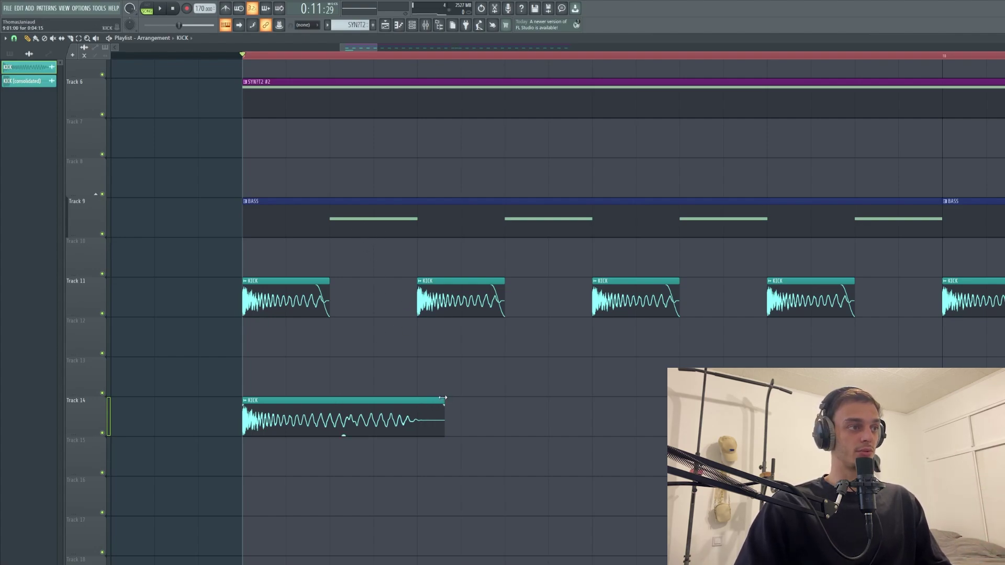
drag(443, 398, 319, 399)
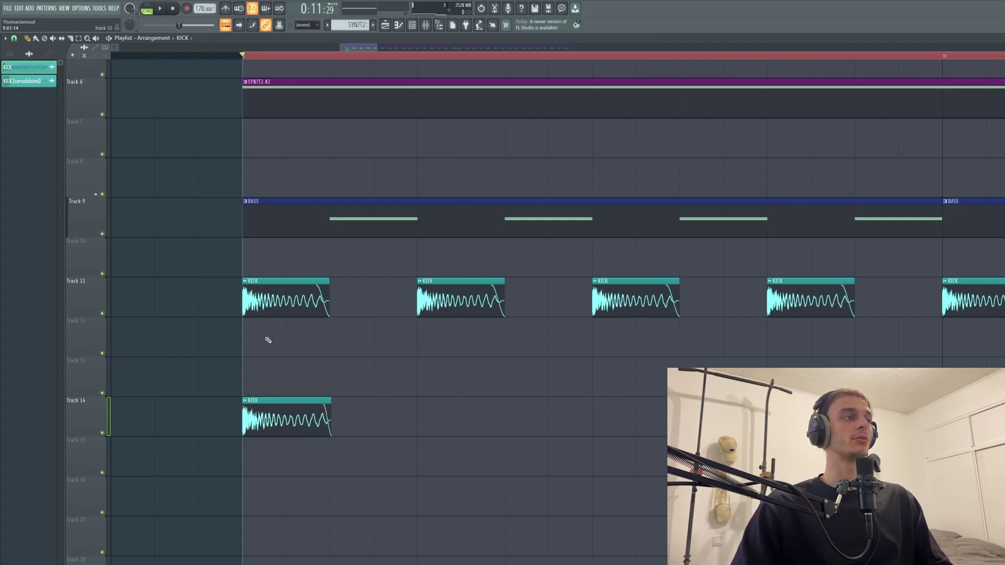
key(Delete)
- Solo Track 11 and play back the kick pattern on its own
right_click(105, 316)
key(space)
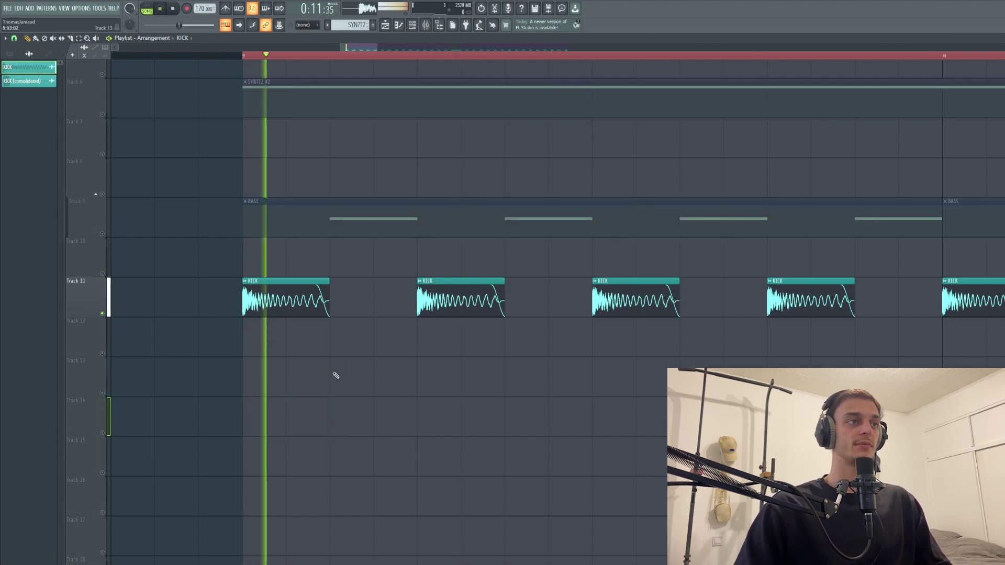
scroll(336, 376, down, 3)
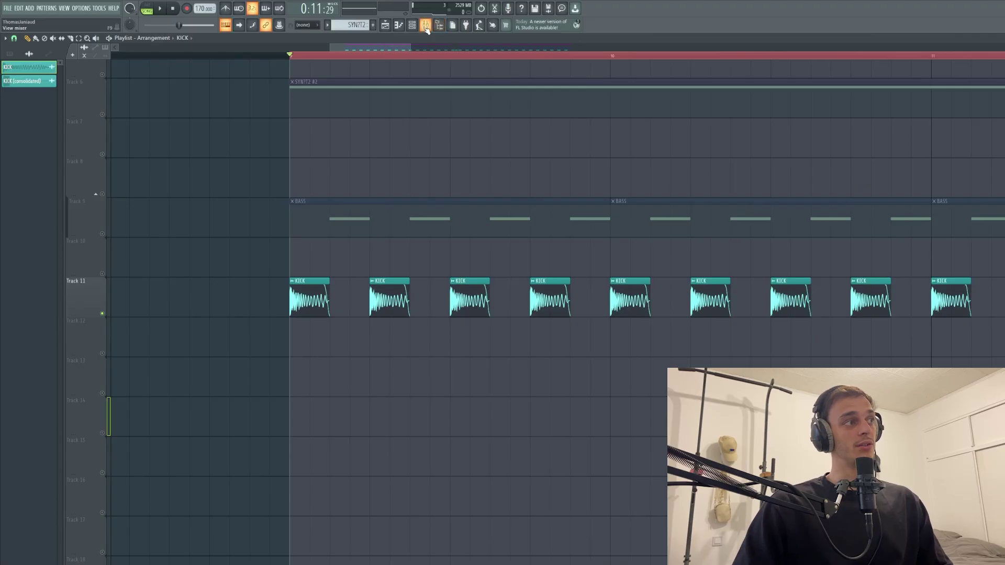
- Examine the settings of the first FabFilter Pro-Q 3 and iZotope Trash 2 on the KICK mixer track
key(F9)
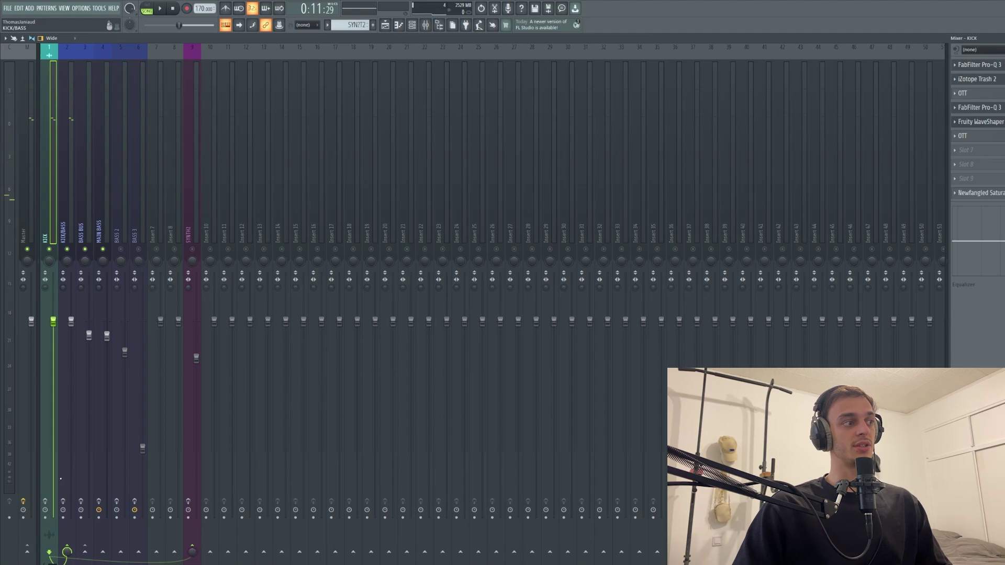
click(978, 64)
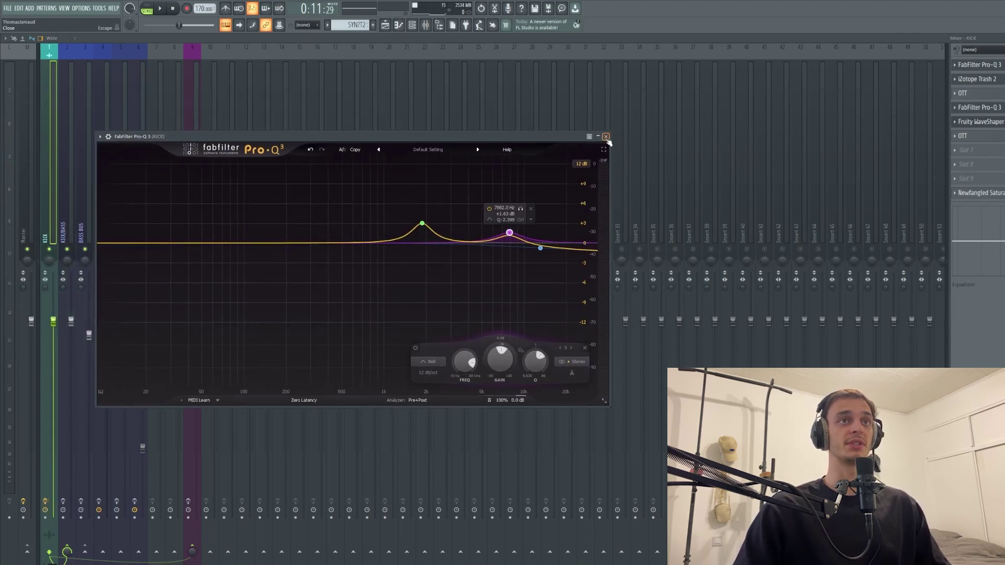
click(606, 136)
click(977, 80)
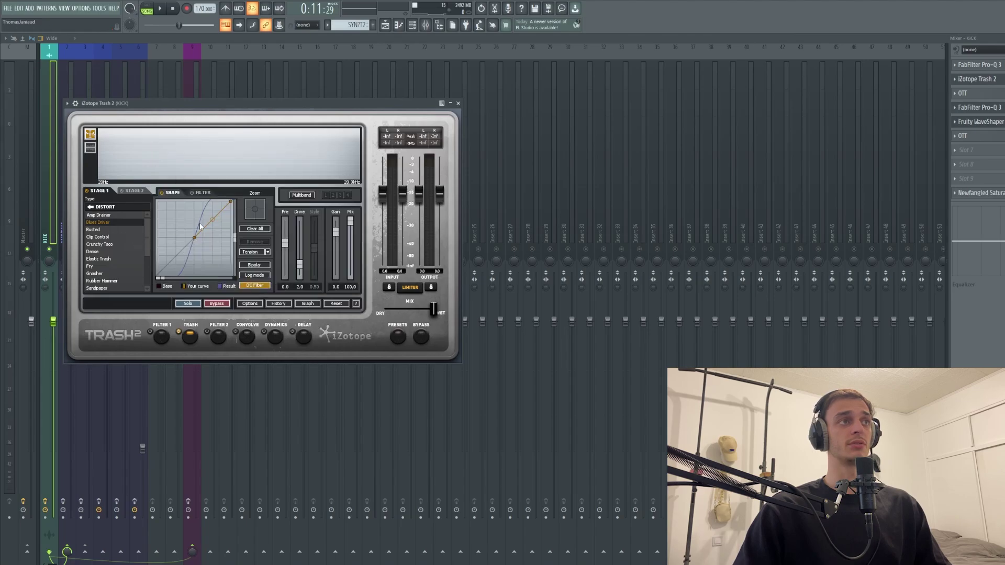
click(459, 103)
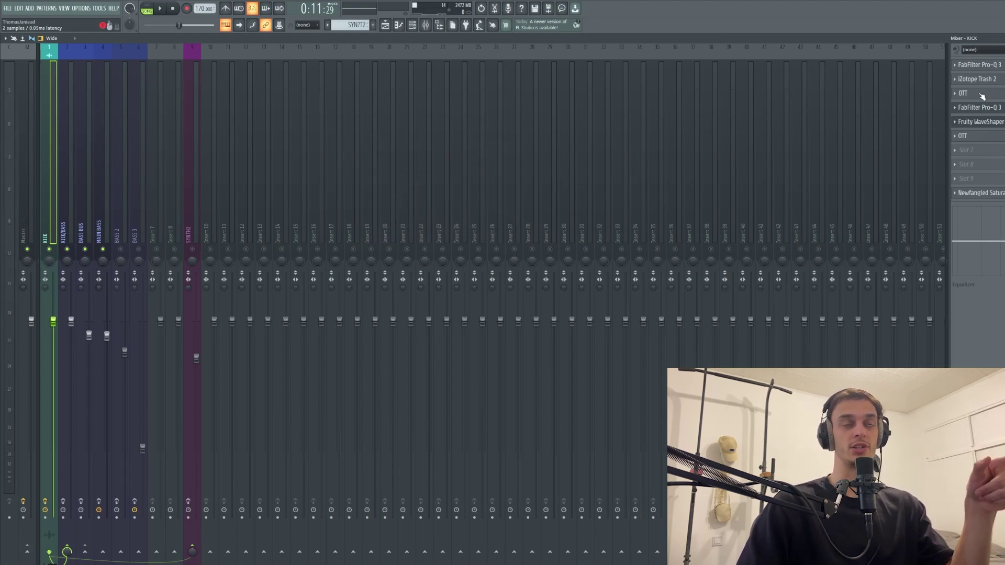
- Examine the first OTT, the second FabFilter Pro-Q 3 and the Fruity WaveShaper in the KICK effect chain
click(981, 95)
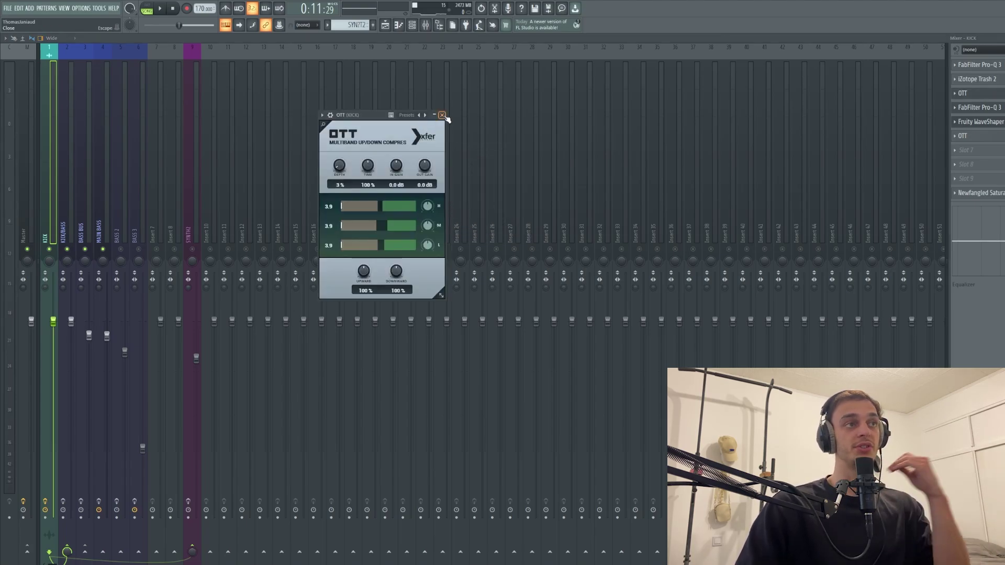
click(442, 115)
click(979, 108)
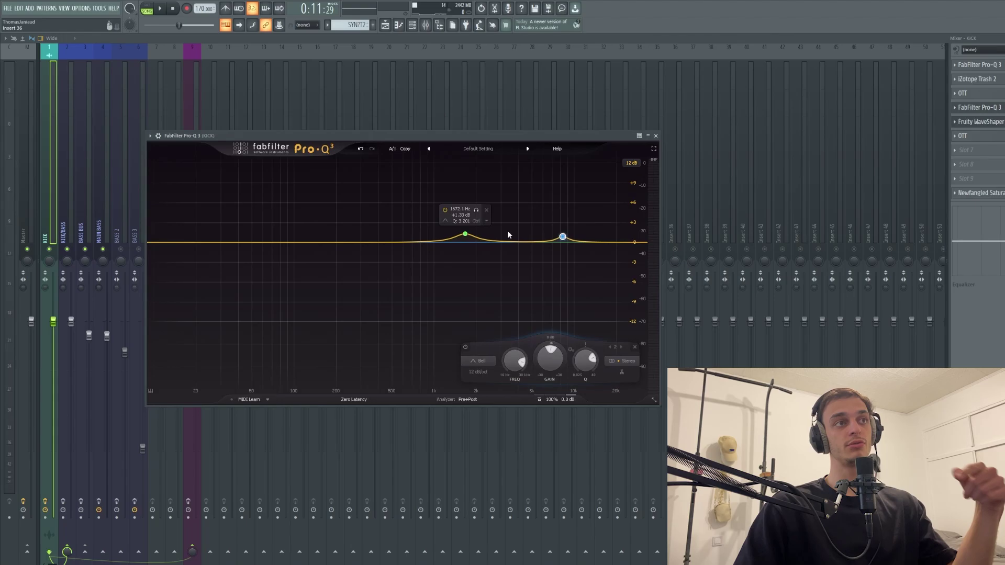
click(657, 136)
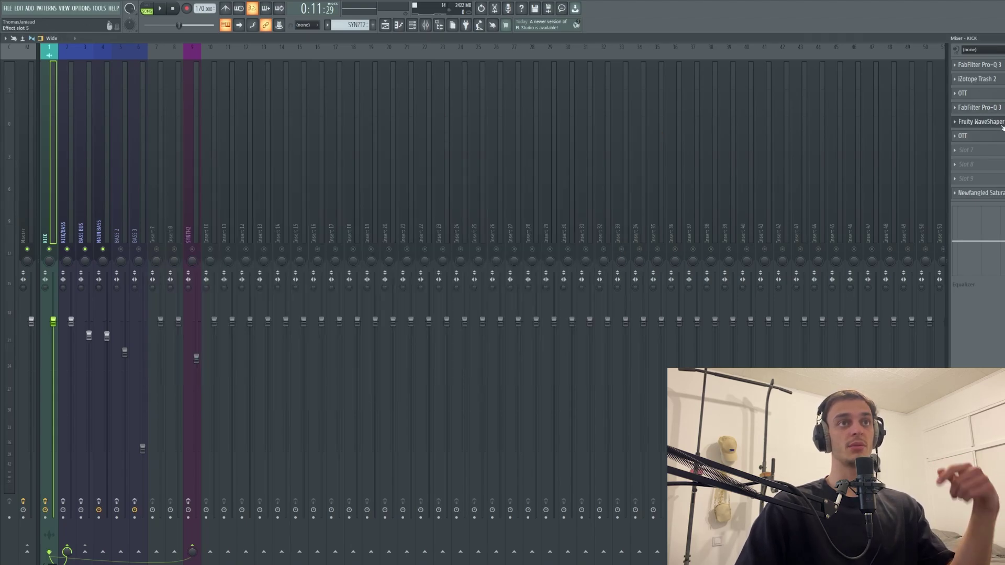
click(981, 122)
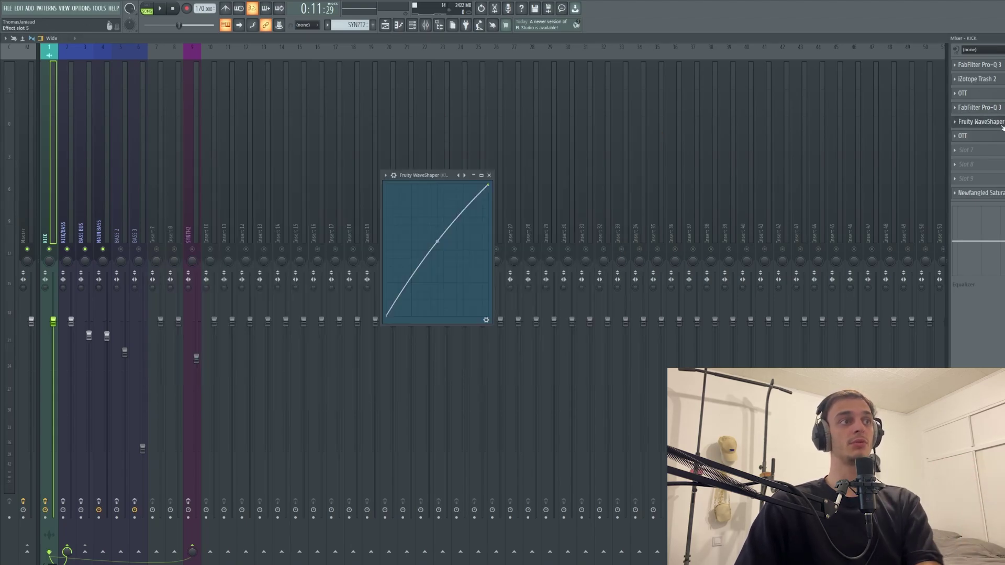
click(490, 175)
- Examine the second OTT and the Newfangled Saturate clipper at the end of the KICK effect chain
click(975, 139)
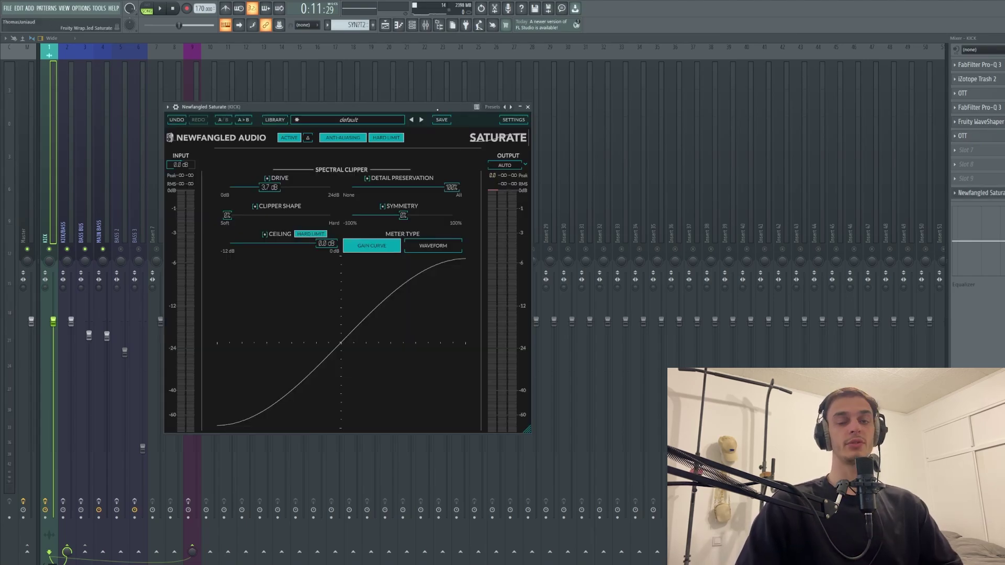
drag(437, 108, 430, 105)
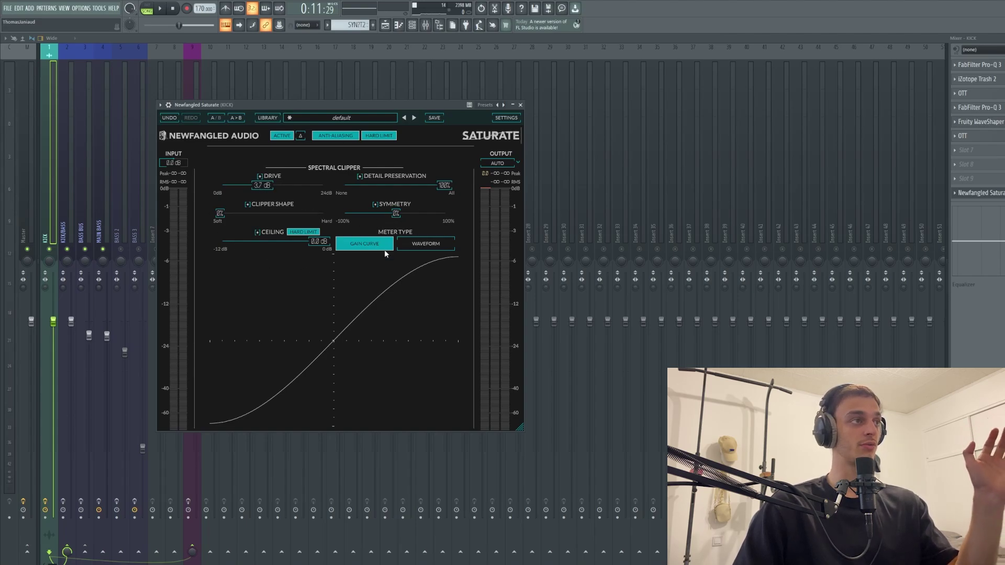
key(ctrl+z)
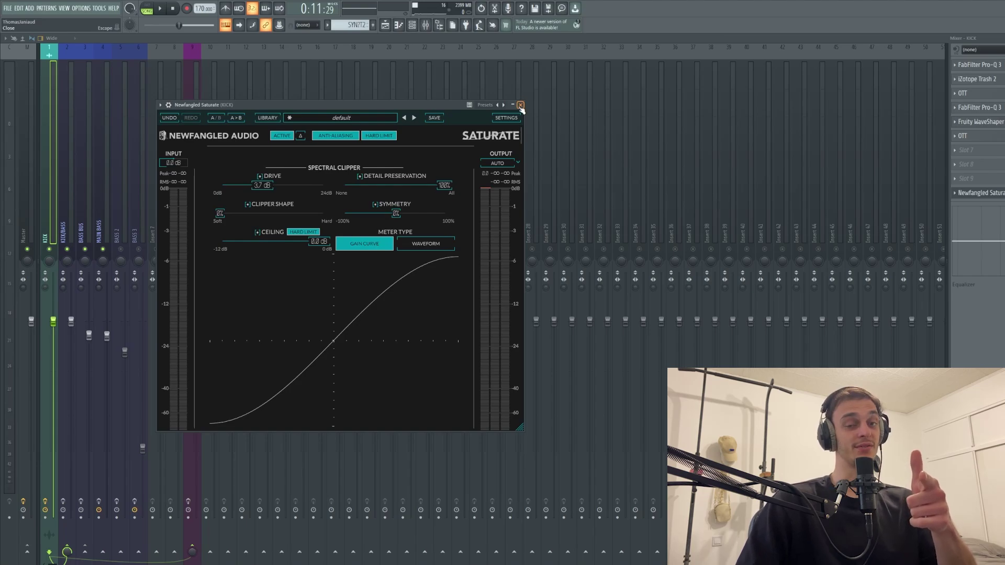
click(520, 105)
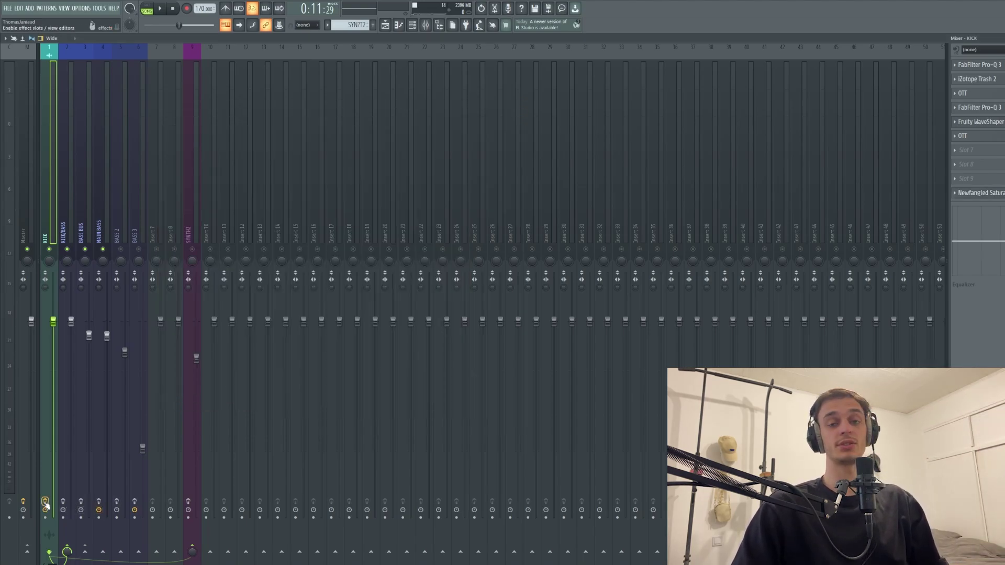
- Play back the kick pattern through its mixer effects to hear the processed sound
key(space)
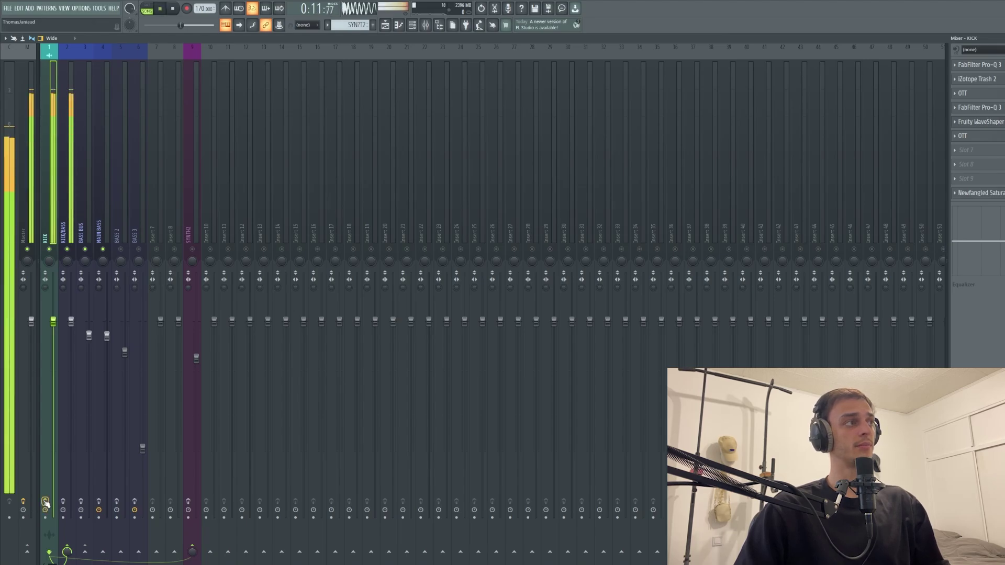
key(space)
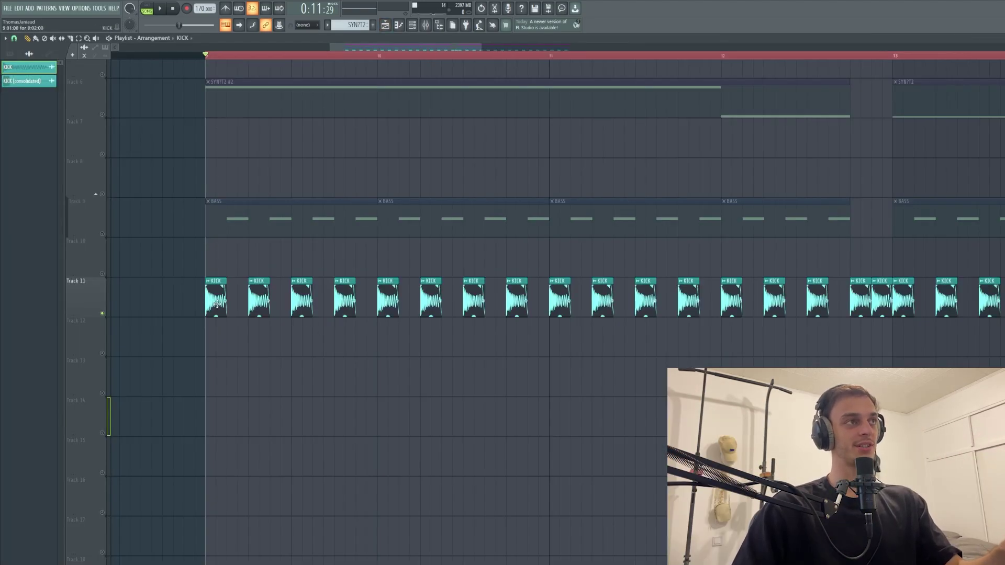
key(space)
key(space)
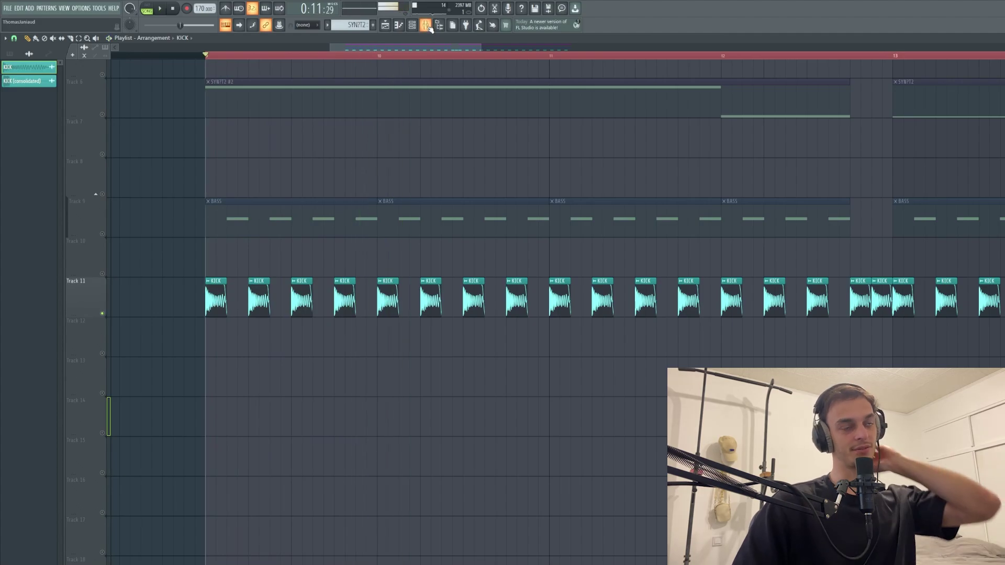
- View the MAIN BASS channel's Serum patch and play back the bass to hear it
click(428, 27)
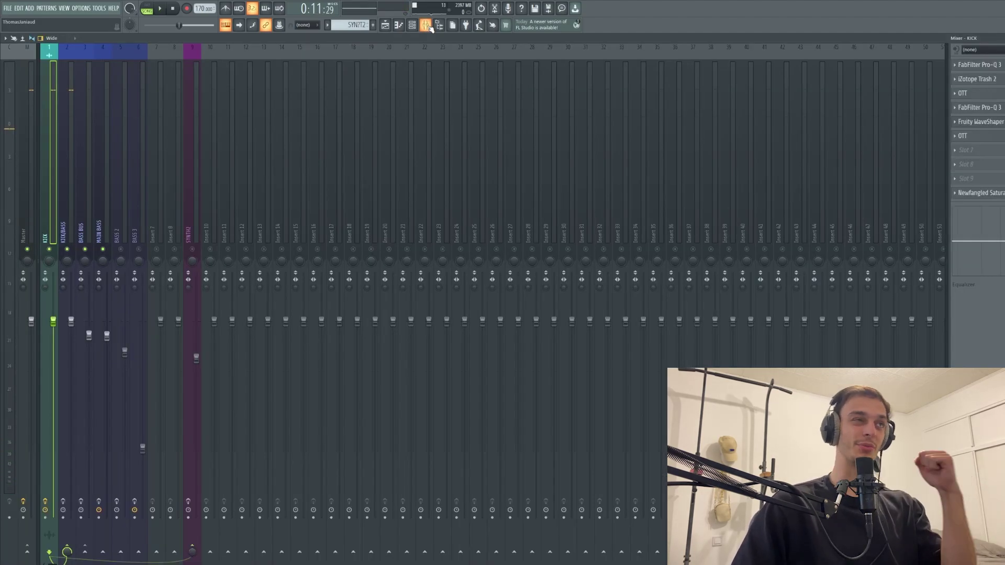
click(427, 25)
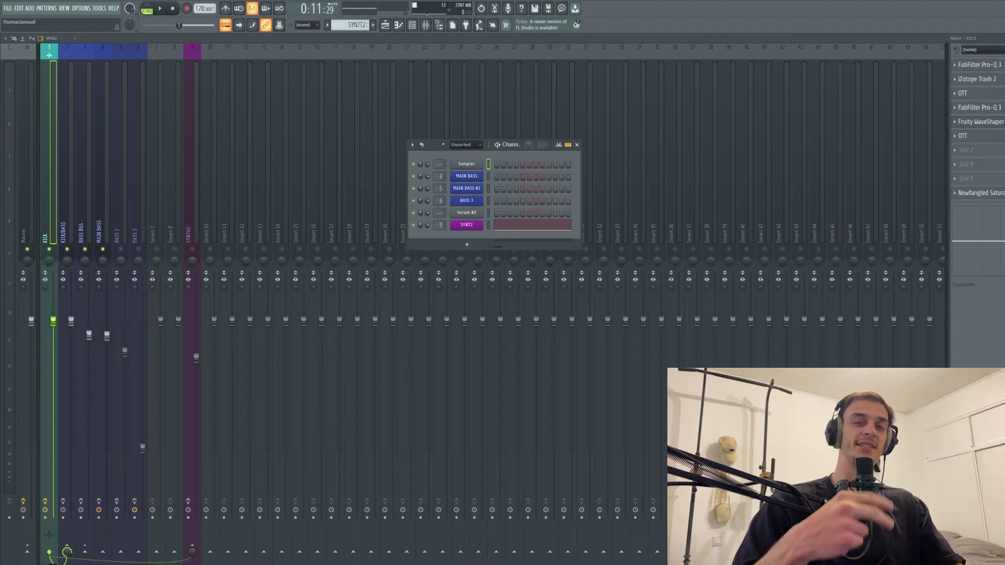
click(466, 176)
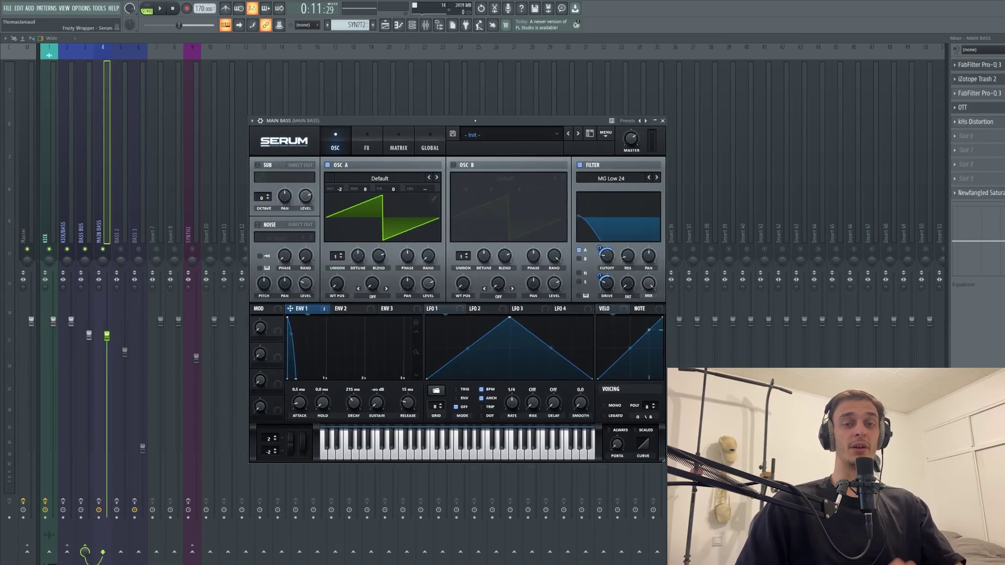
key(space)
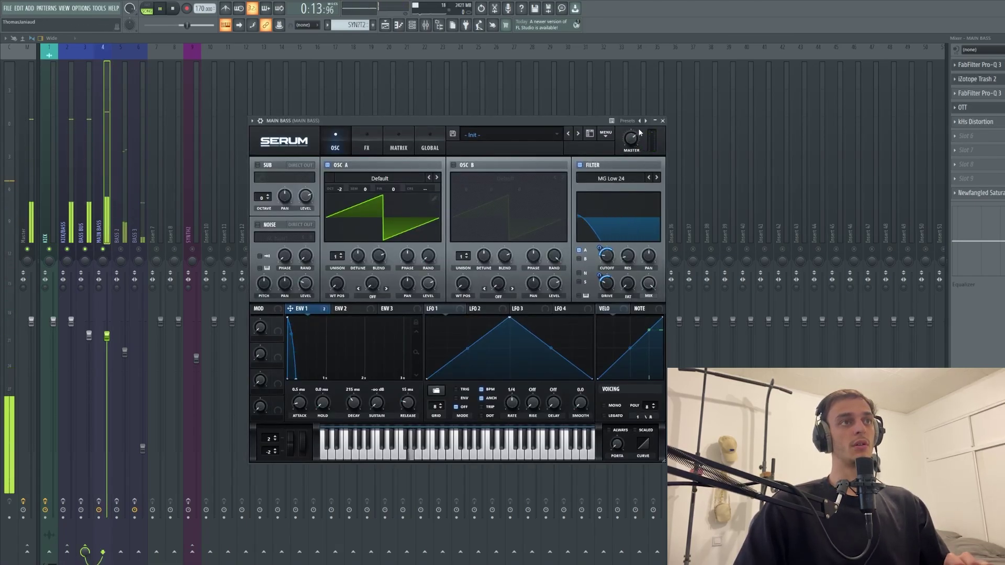
key(space)
click(662, 121)
- Add a new Serum channel and set the octave of oscillator A to -2
click(470, 247)
click(470, 206)
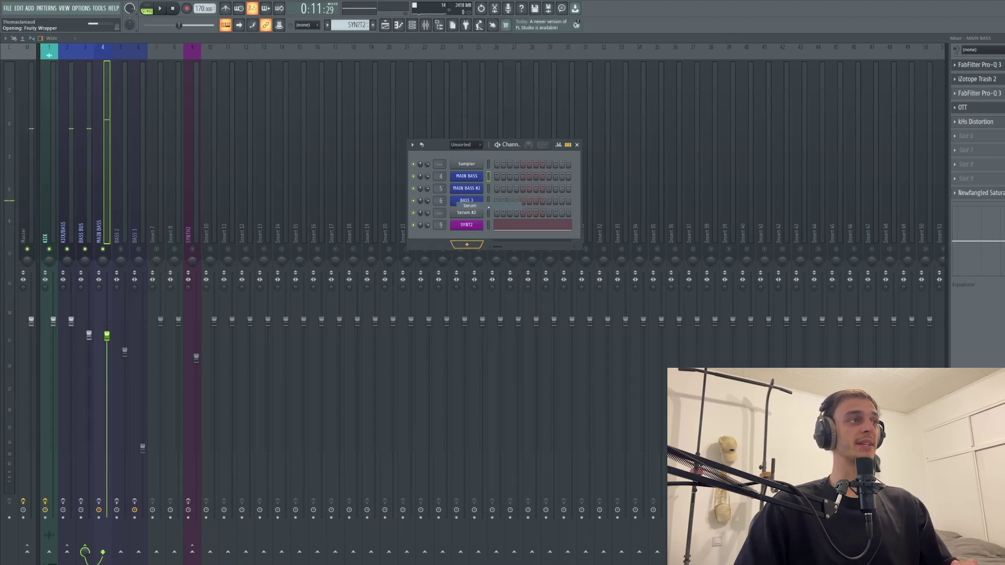
drag(187, 81, 473, 106)
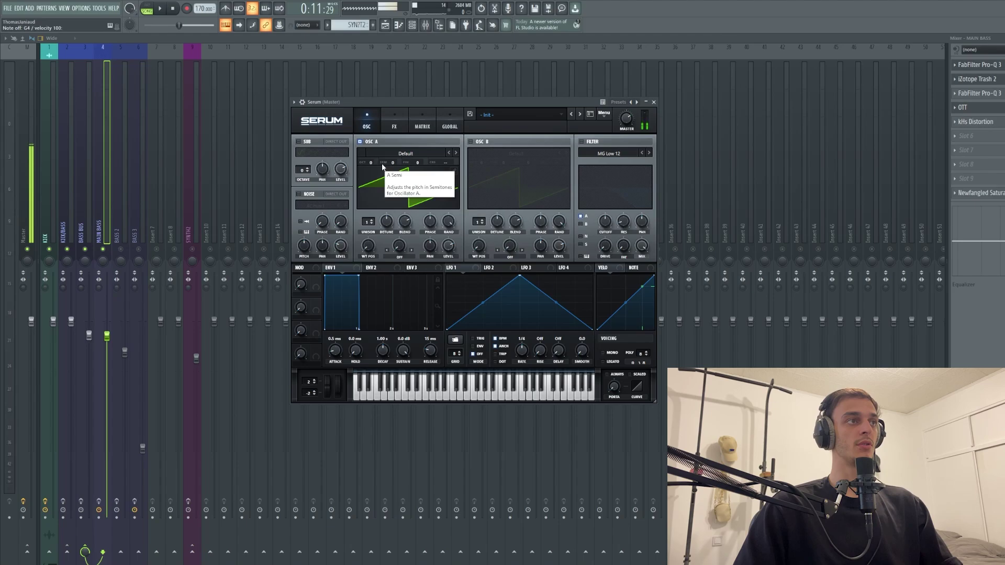
drag(374, 163, 377, 184)
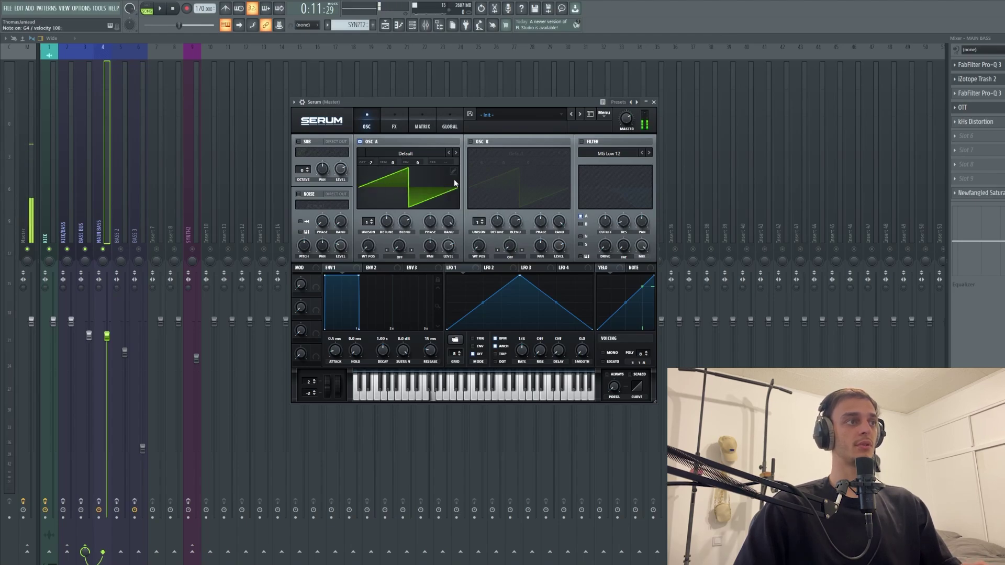
- Give Serum's envelope 1 a 260 ms decay, -oo dB sustain and a 37% decay curve, and turn on the filter
drag(358, 275, 342, 348)
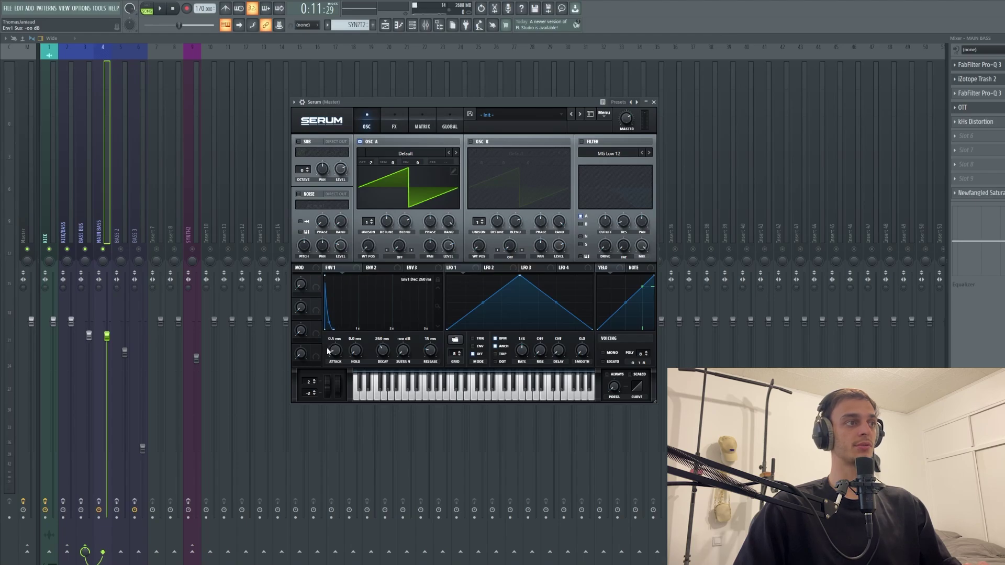
drag(330, 313, 331, 317)
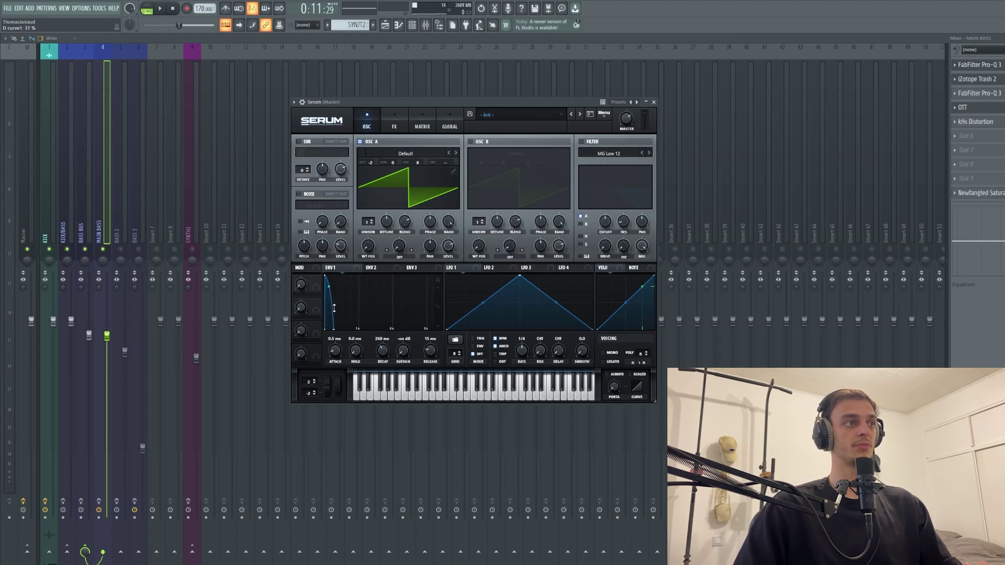
click(582, 142)
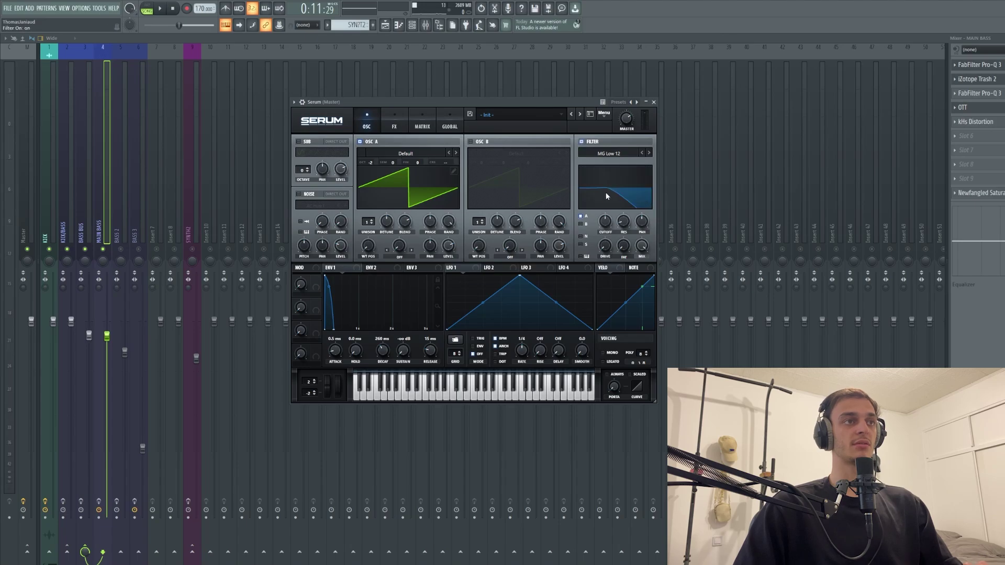
- Lower Serum's filter cutoff, and modulate the filter's cutoff and drive with envelope 1
mouse_move(606, 227)
mouse_move(608, 242)
mouse_down()
mouse_move(609, 259)
mouse_move(608, 231)
mouse_up()
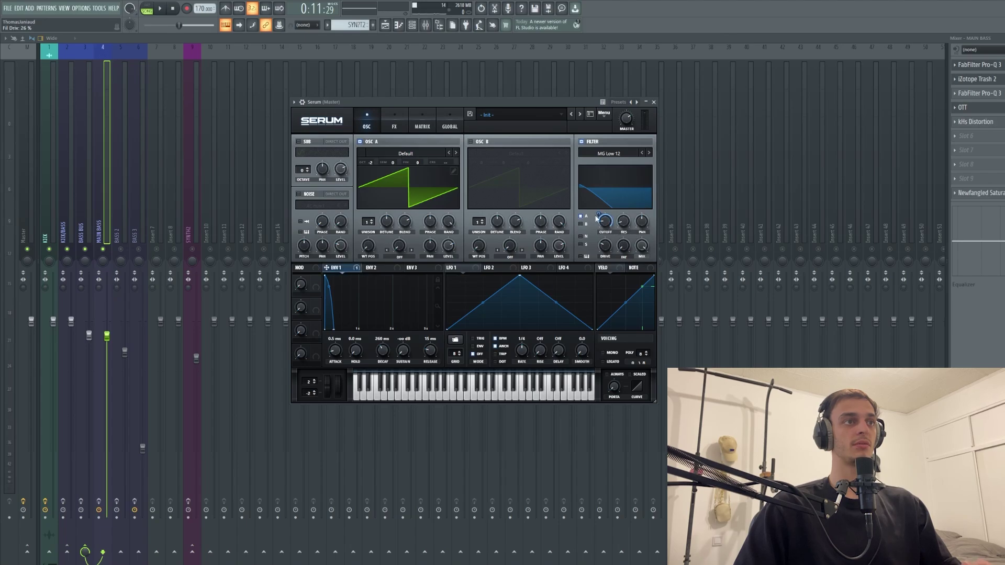
mouse_move(598, 230)
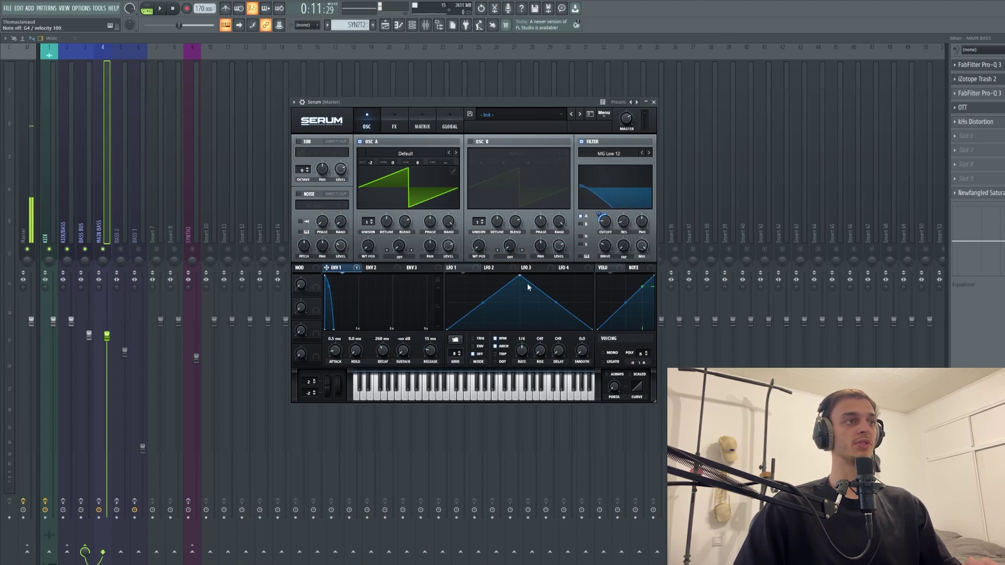
drag(606, 250, 601, 247)
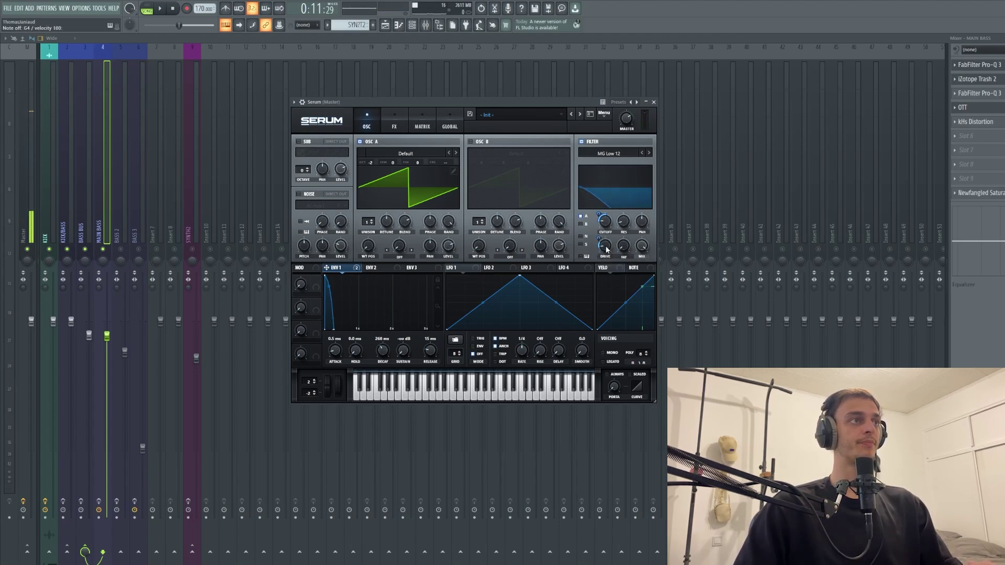
- Enable Serum's Distortion effect and assign envelope 1 to its drive
click(400, 128)
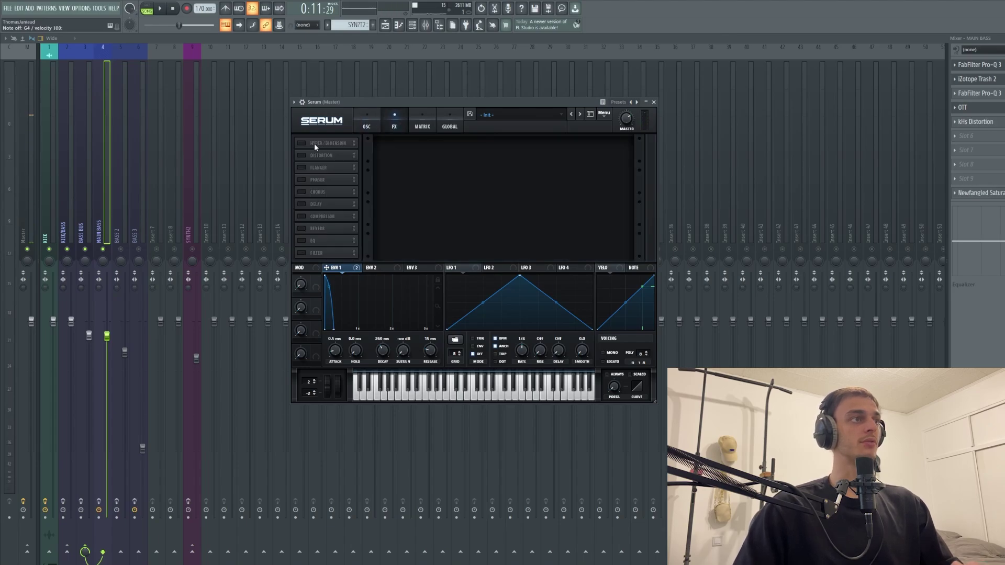
click(305, 156)
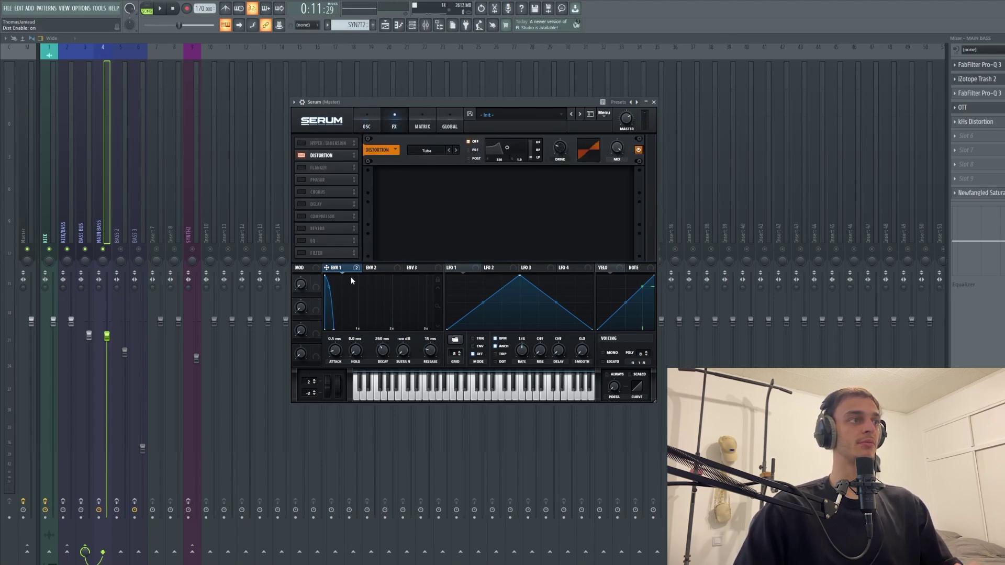
drag(345, 268, 554, 143)
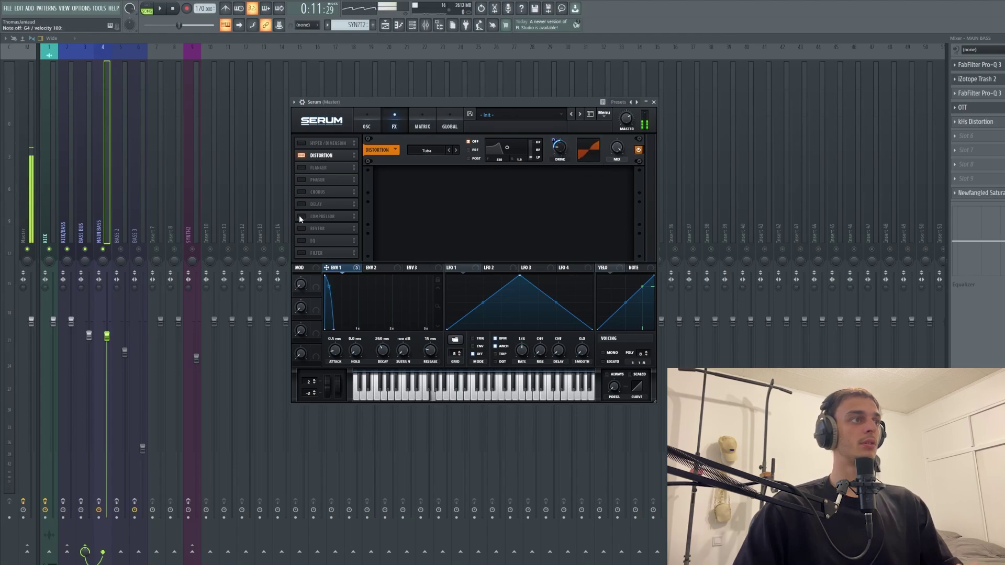
- Enable Serum's EQ effect and assign envelope 1 to the upper band's frequency
click(301, 241)
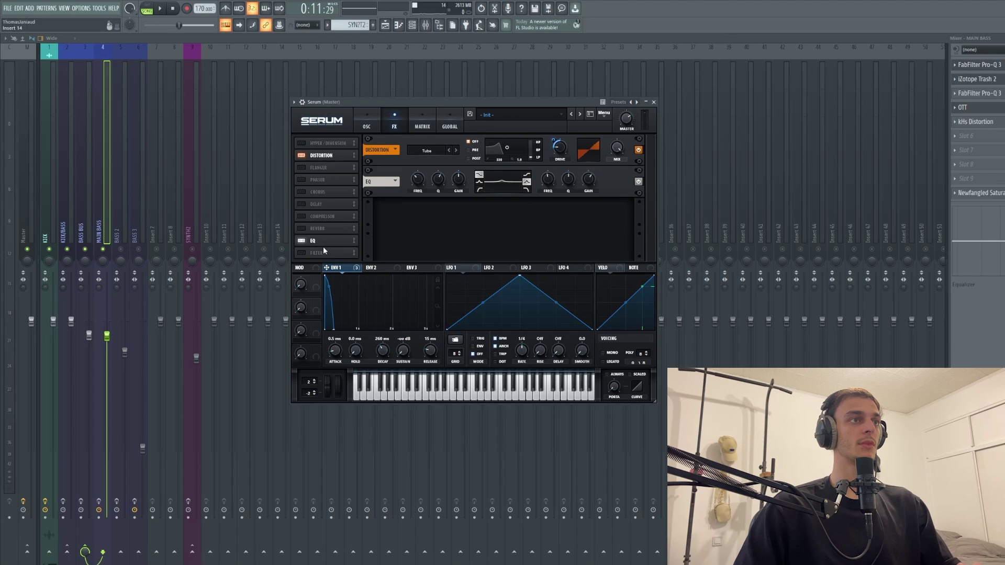
drag(544, 181, 545, 182)
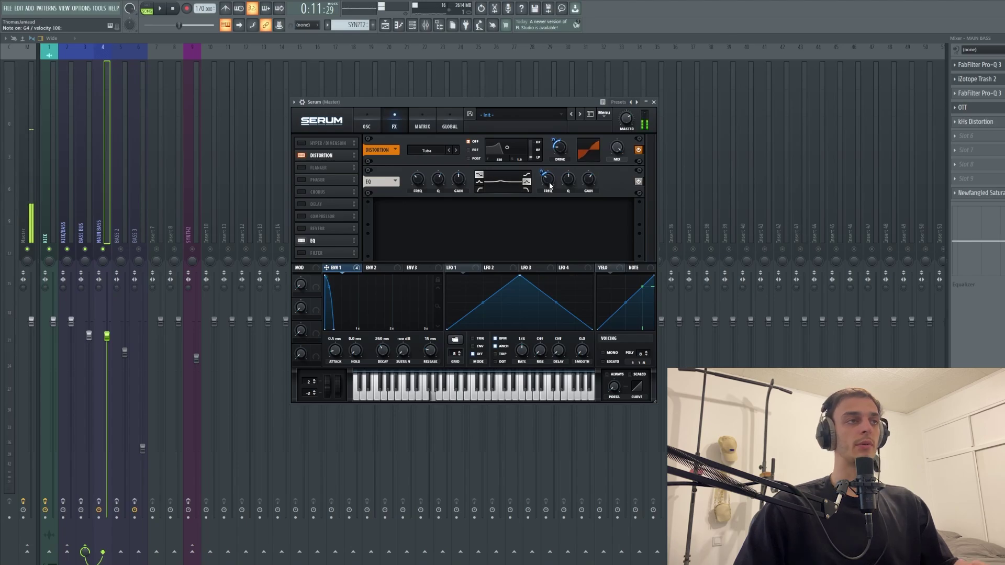
click(372, 123)
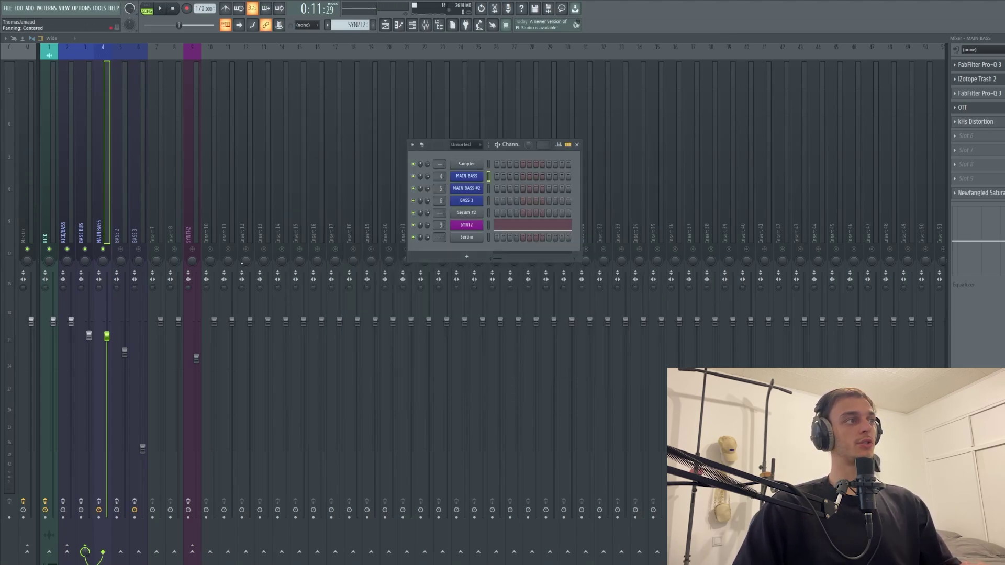
- Review the settings of both Pro-Q 3 equalizers, Trash 2 and OTT on the MAIN BASS mixer track
key(Escape)
key(Escape)
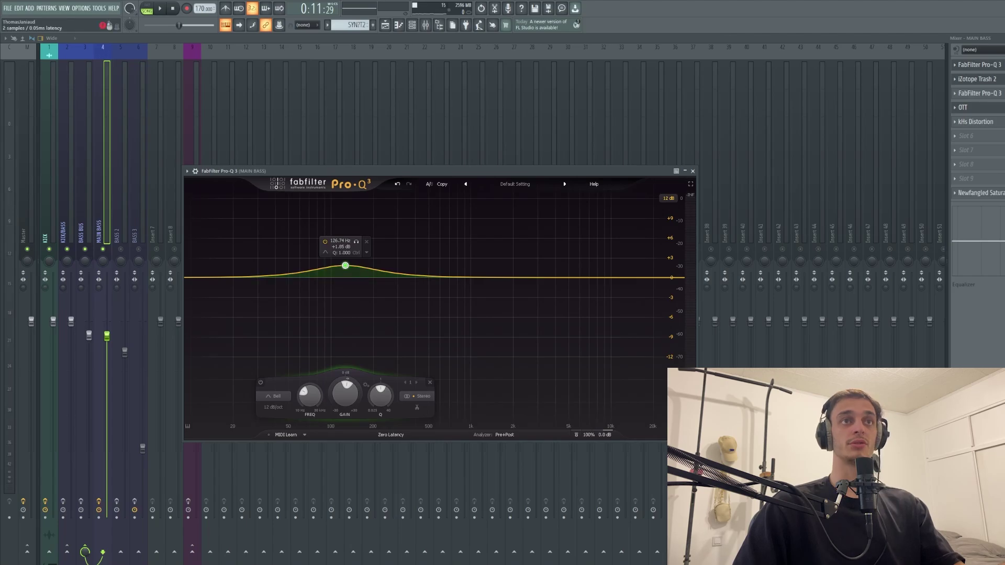
click(977, 79)
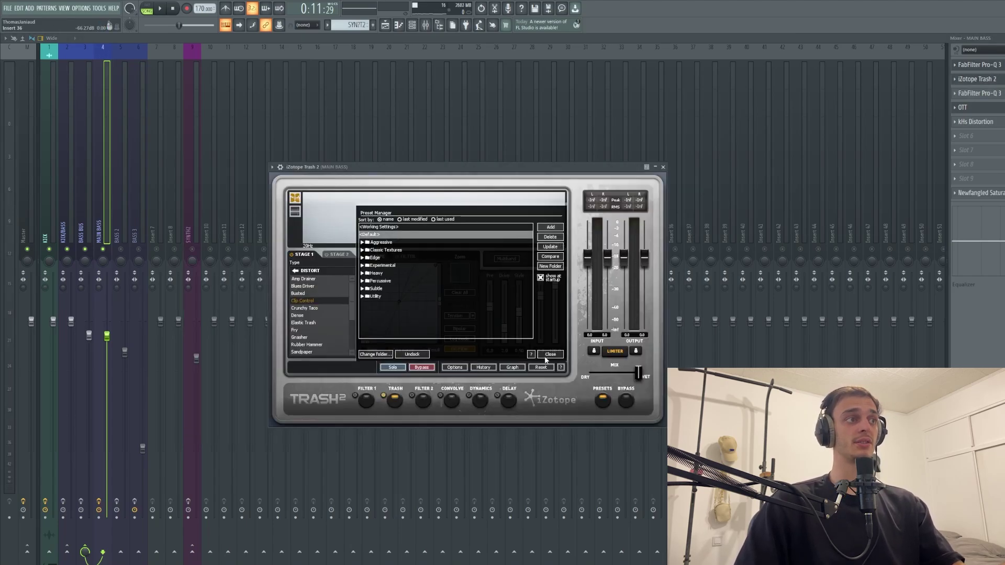
click(546, 354)
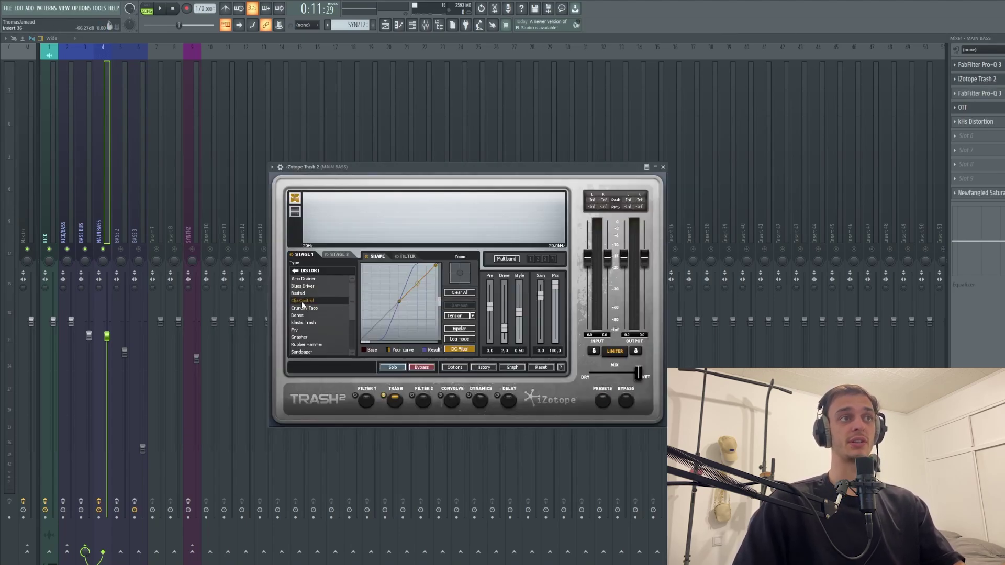
click(993, 93)
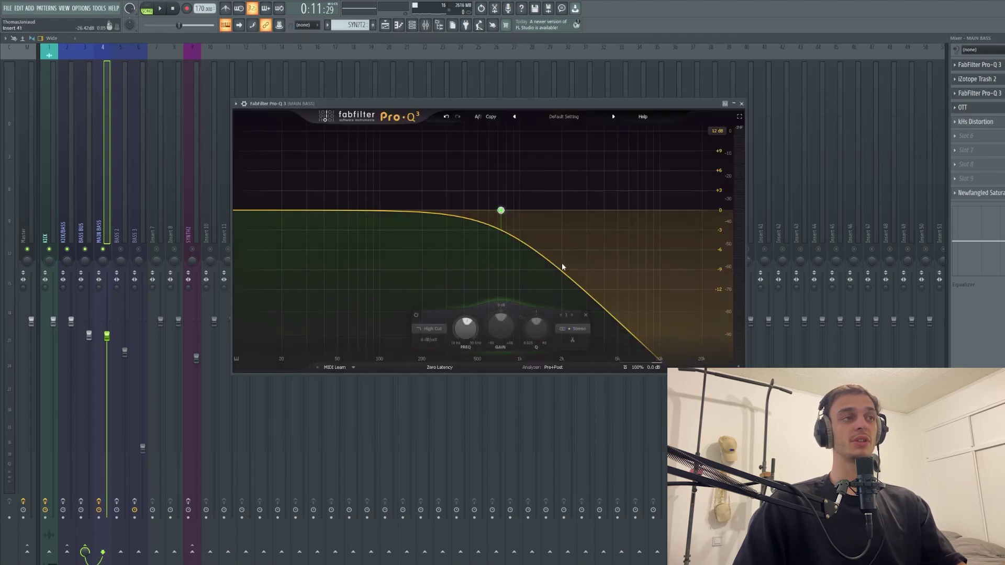
mouse_move(501, 210)
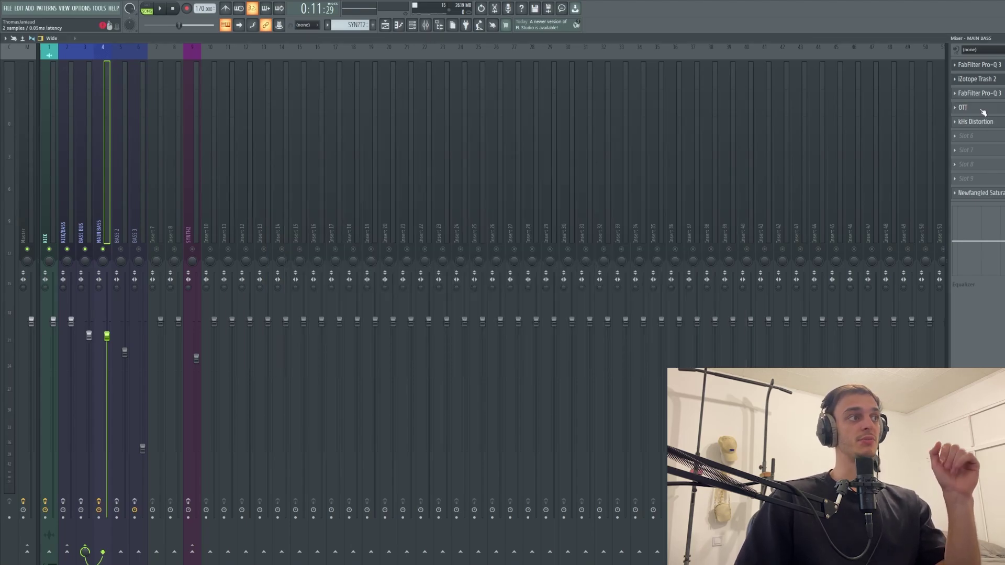
click(983, 110)
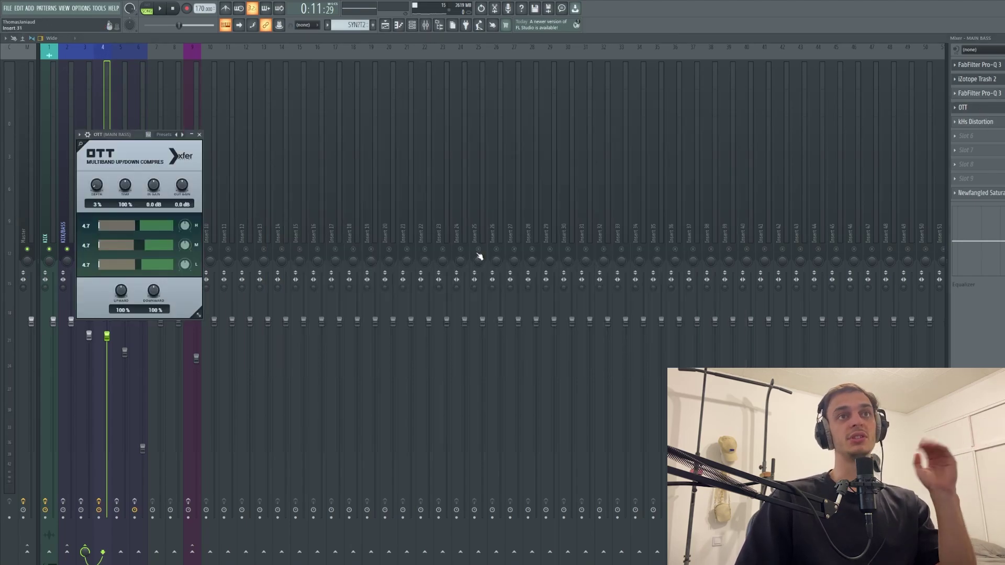
- Keep the MAIN BASS kHs Distortion on Overdrive, raise its drive and set its mix to 78%
click(1001, 123)
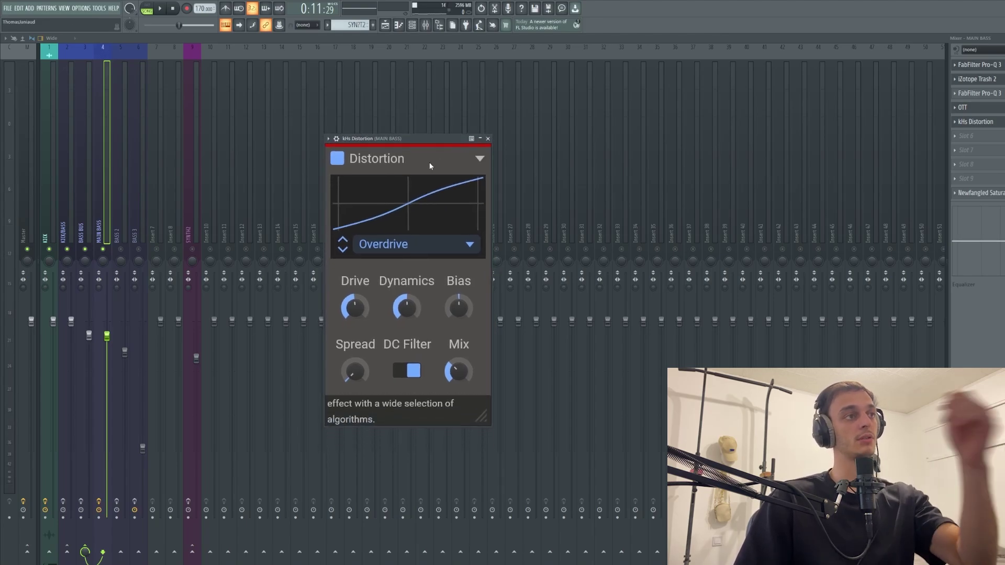
click(413, 246)
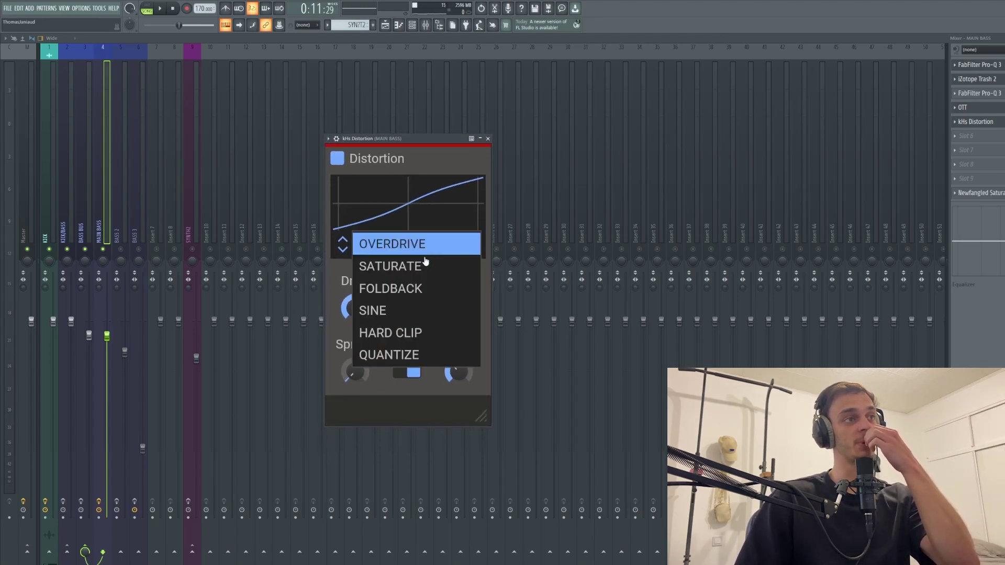
click(421, 162)
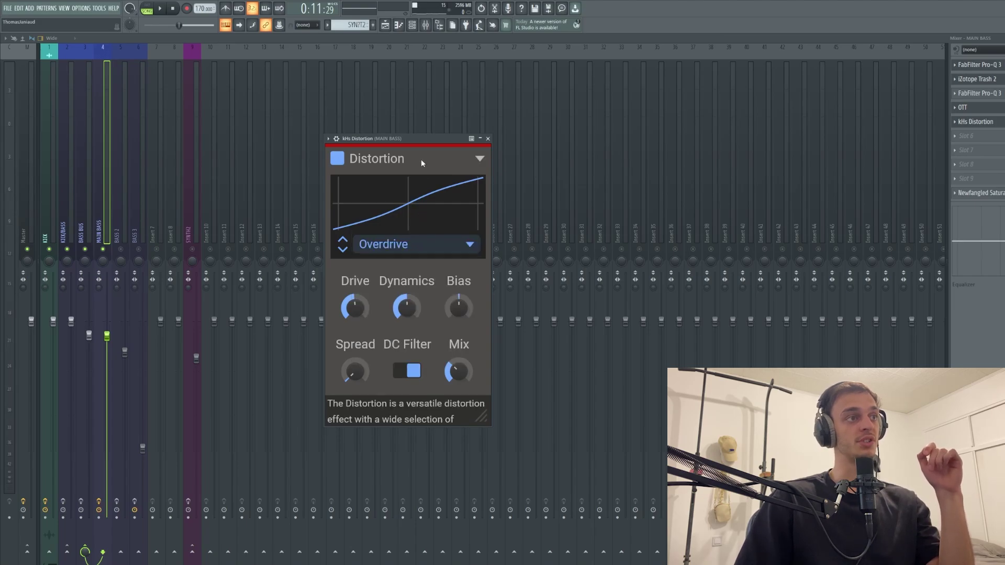
drag(353, 306, 353, 278)
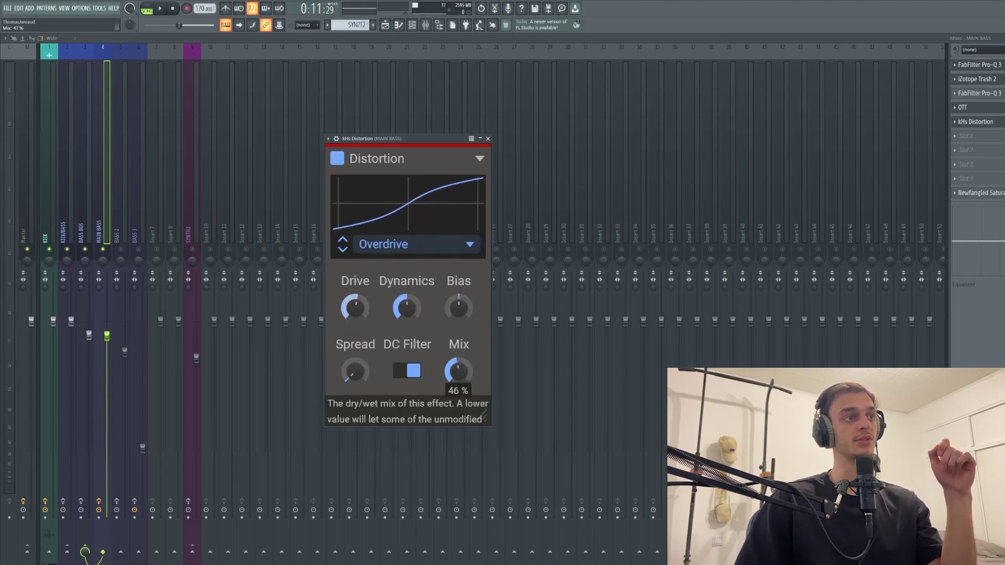
drag(460, 371, 460, 356)
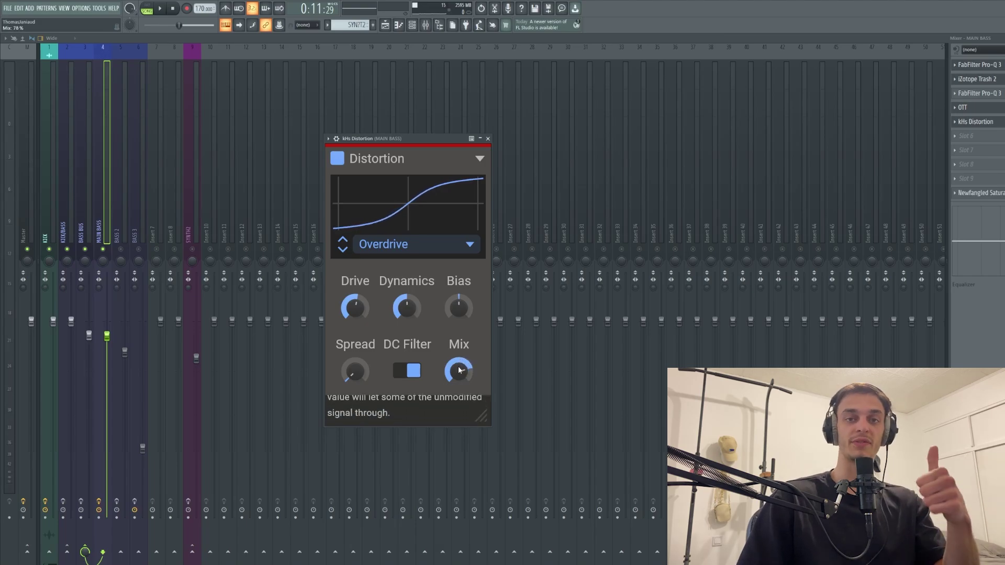
key(Escape)
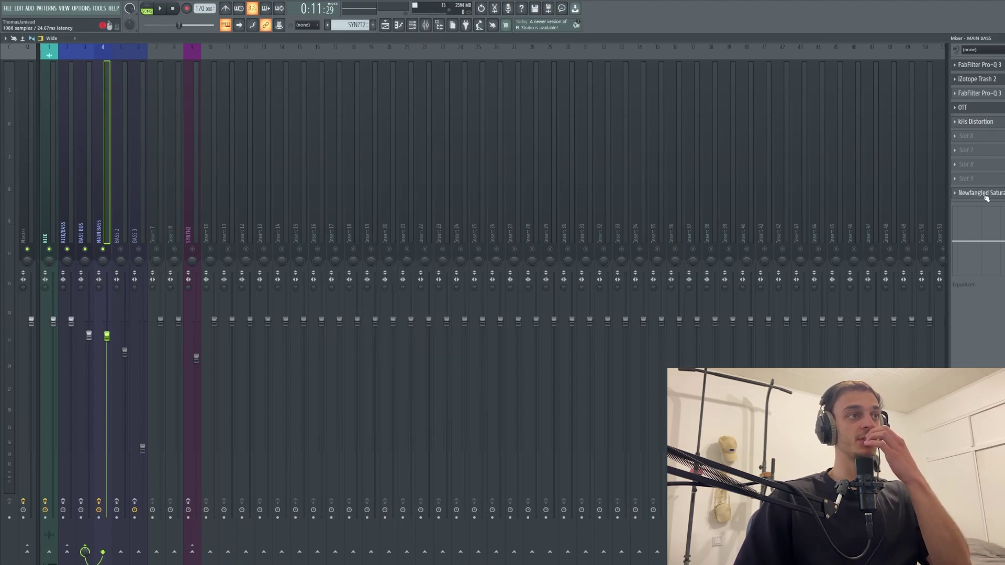
- View the Newfangled Saturate settings on the MAIN BASS track, and play back the bass through its effects
click(982, 193)
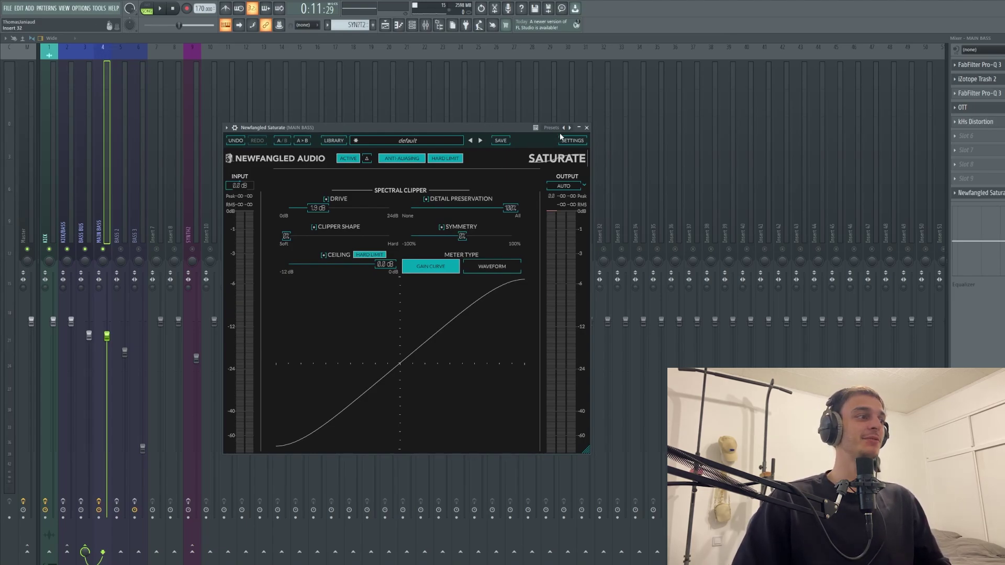
click(586, 128)
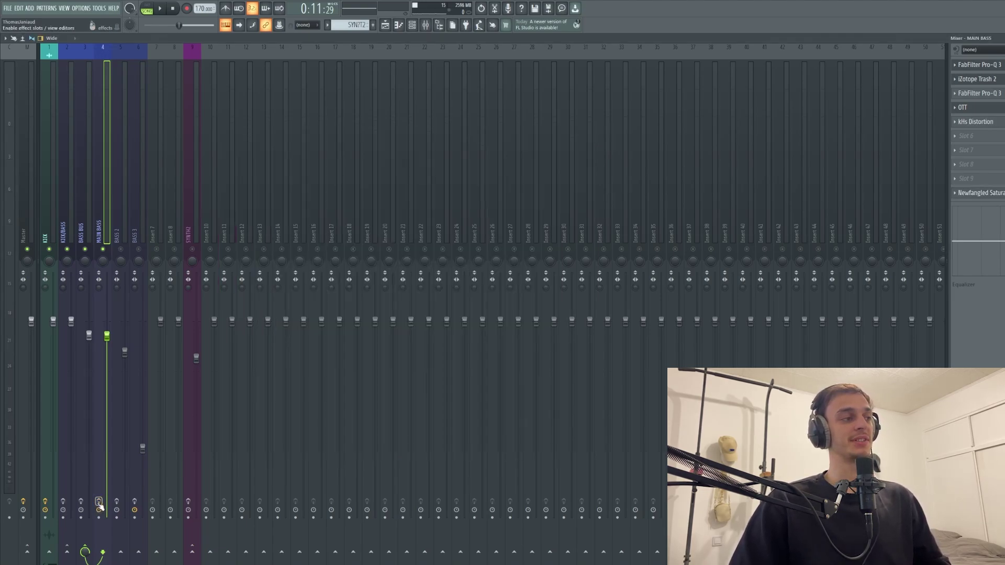
key(space)
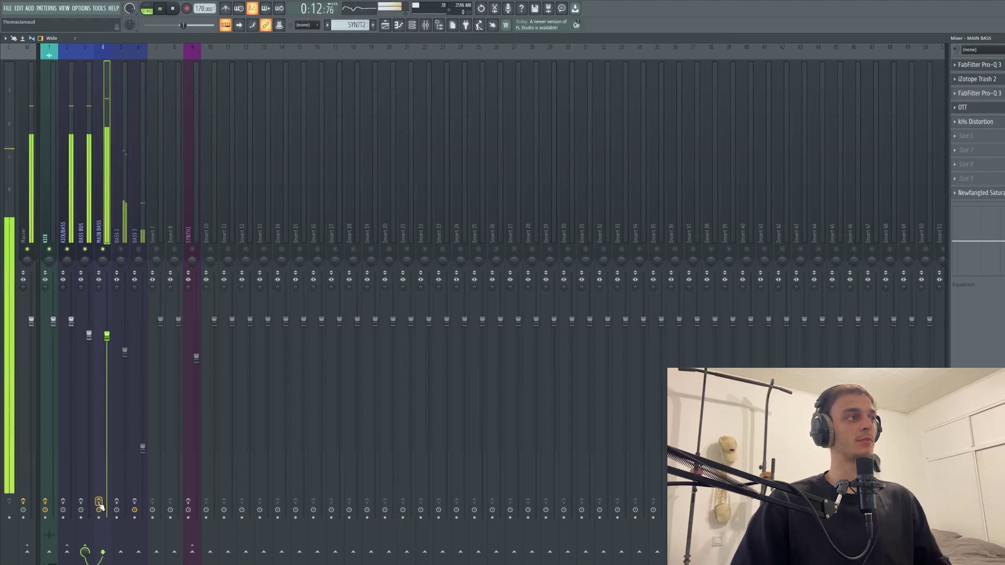
key(space)
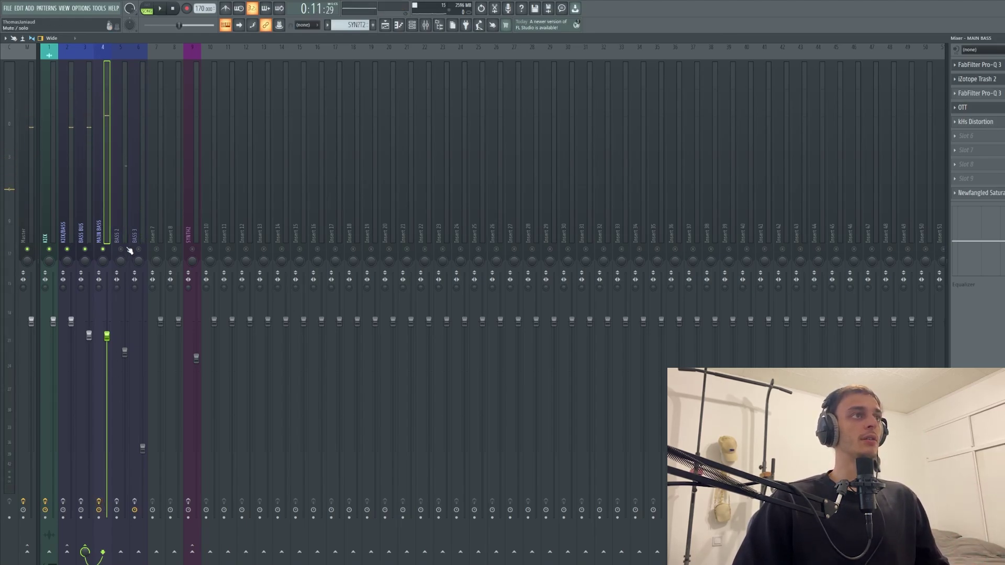
- View the MAIN BASS channel's Serum oscillator, filter and envelope settings for comparison
click(412, 25)
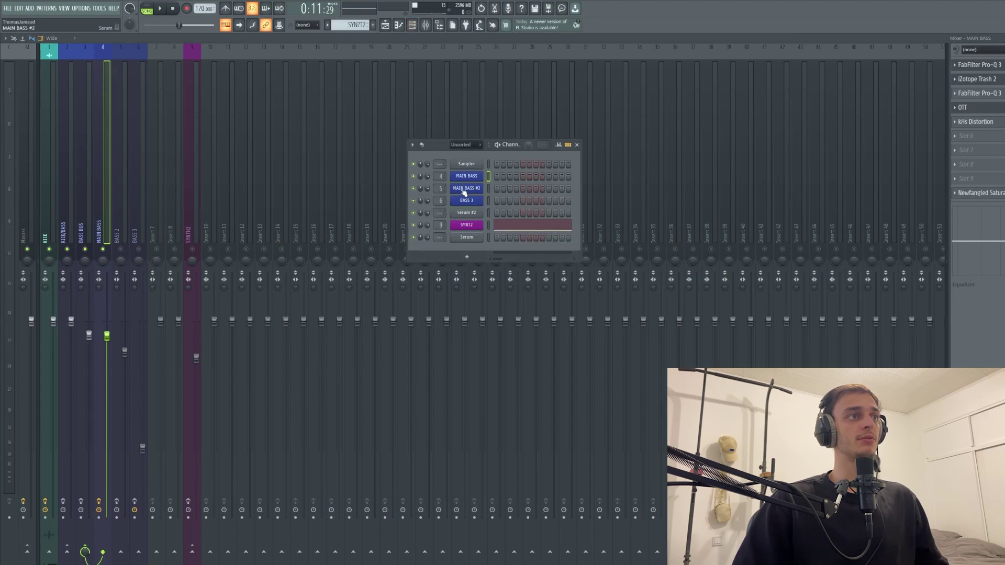
click(465, 189)
drag(393, 124, 391, 220)
click(466, 169)
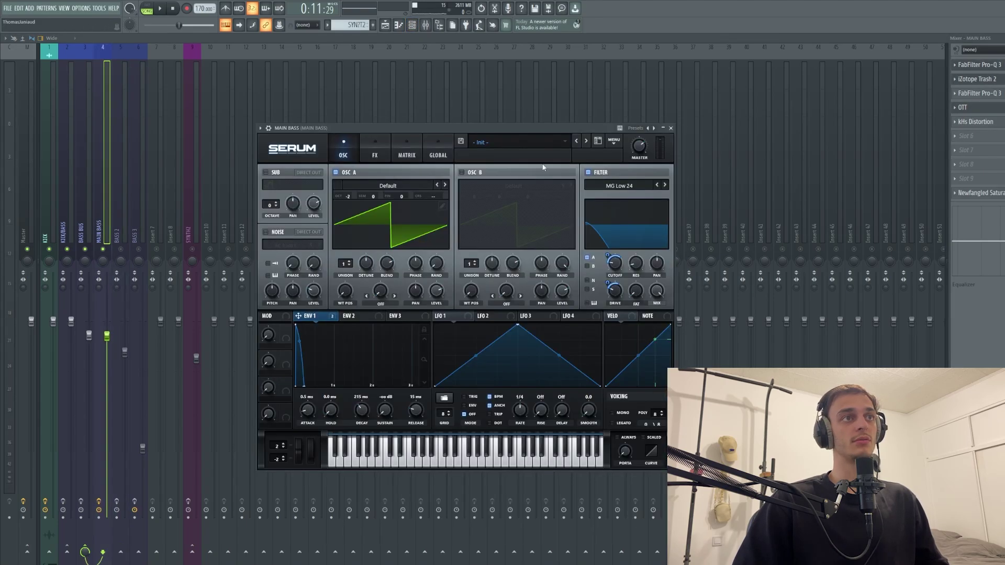
click(672, 129)
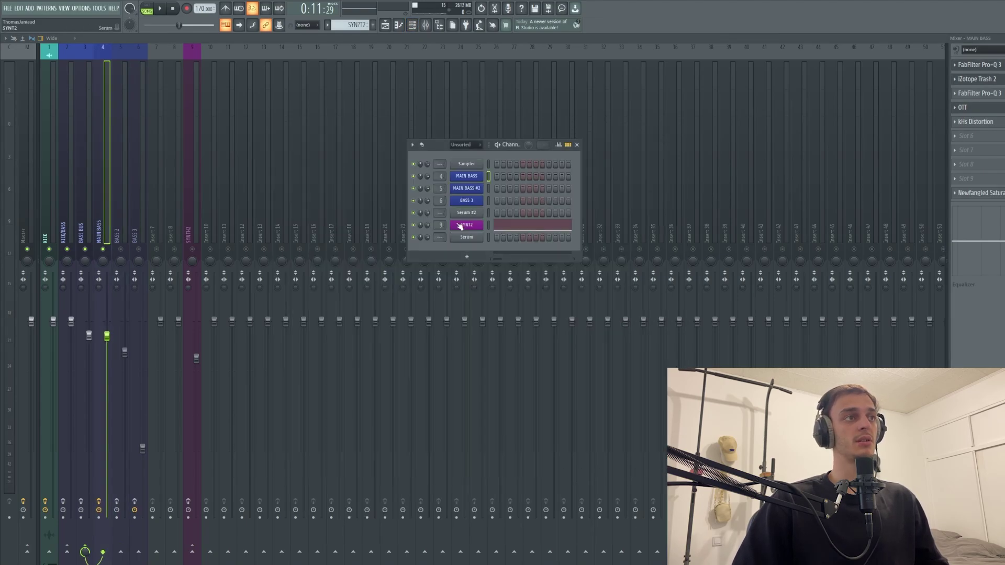
- Examine the MAIN BASS #2 channel's oscillator A waveform in Serum's wavetable editor, and its patch settings
click(467, 191)
click(466, 294)
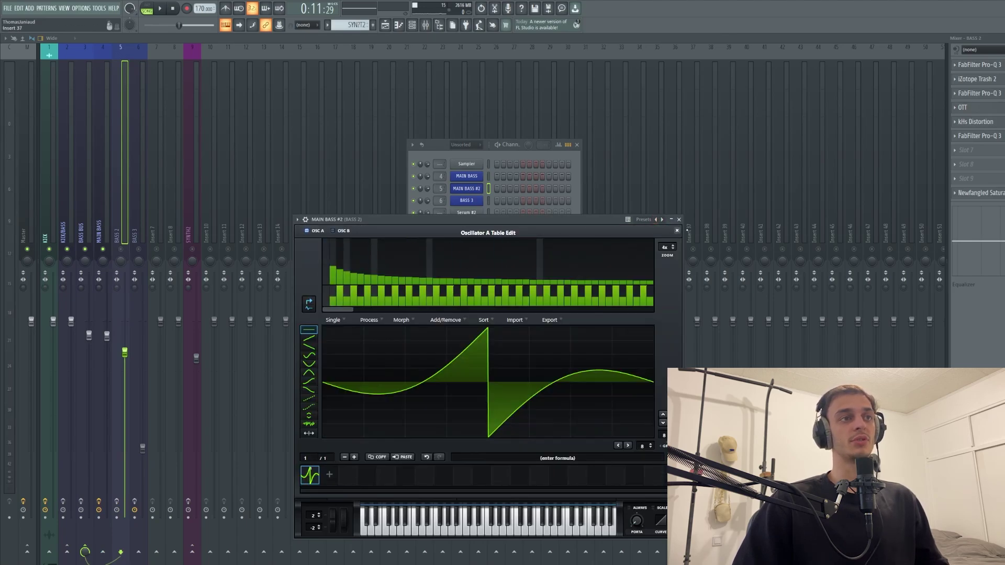
click(677, 230)
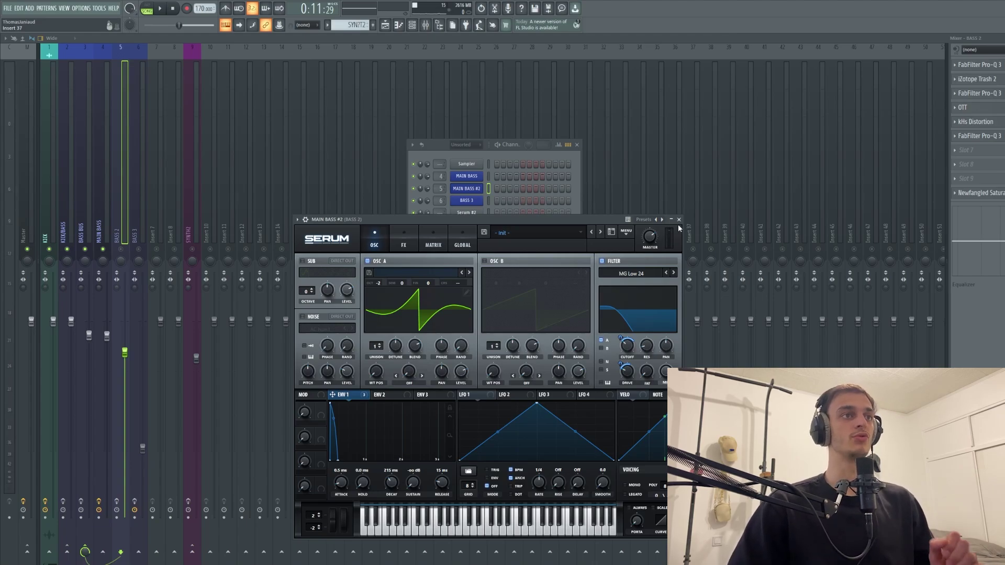
click(679, 220)
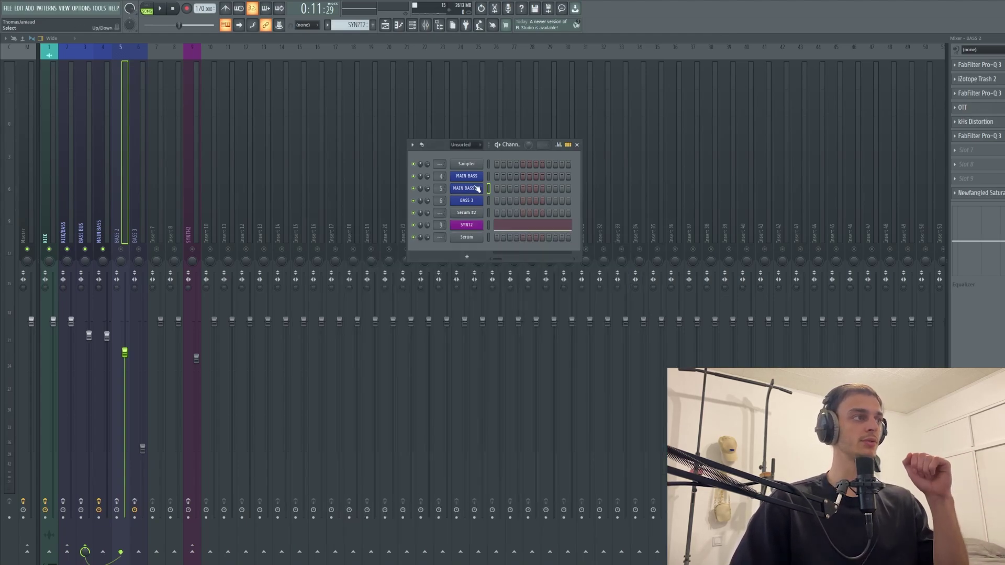
- Solo the BASS 2 mixer track and view its first FabFilter Pro-Q 3 and iZotope Trash 2, closing the Trash 2 preset manager
right_click(122, 250)
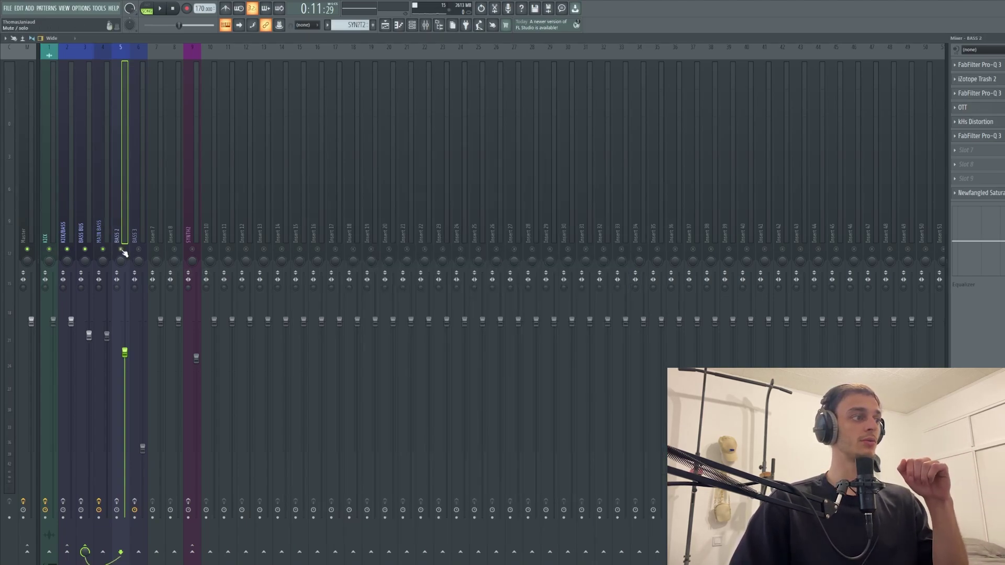
click(991, 65)
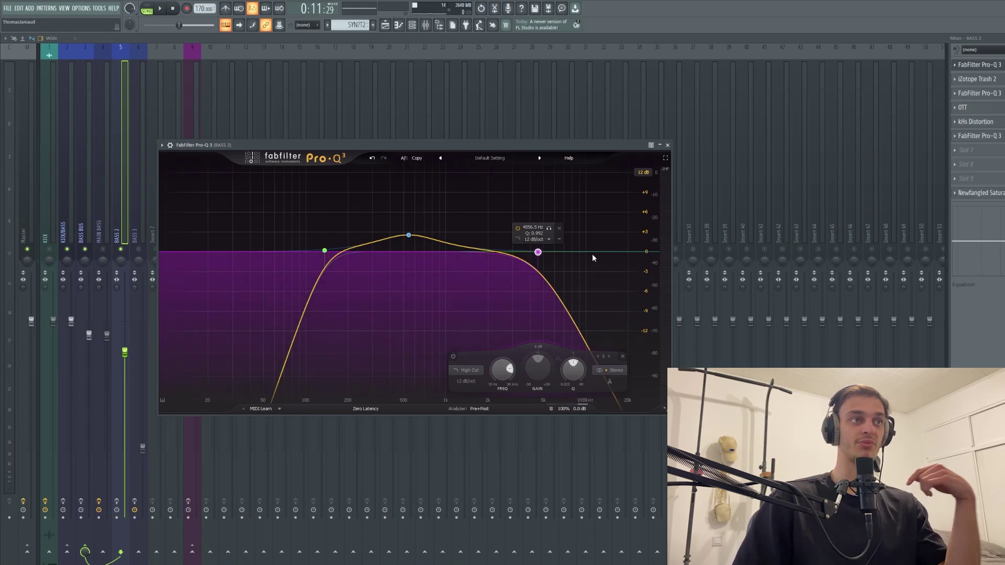
click(977, 78)
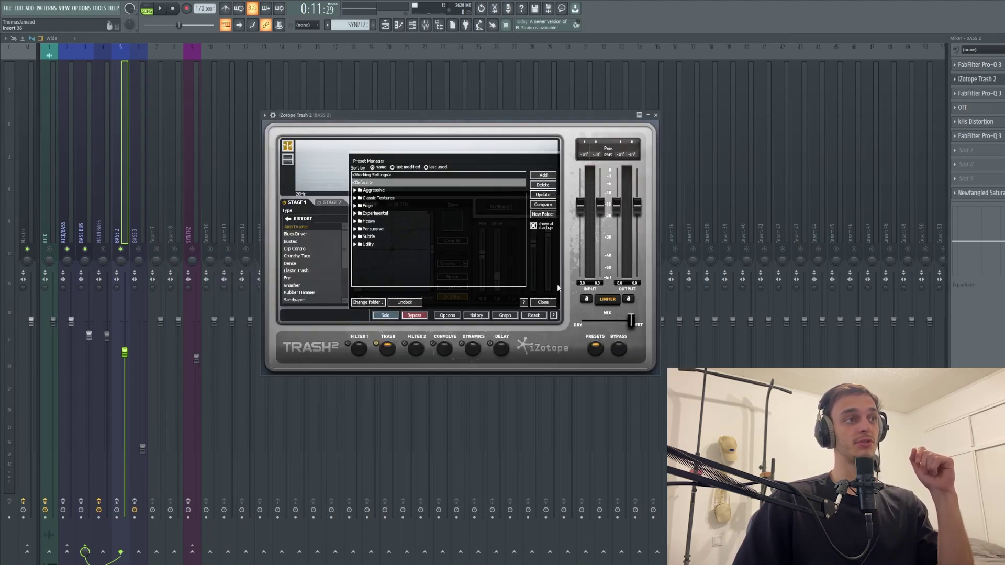
click(544, 303)
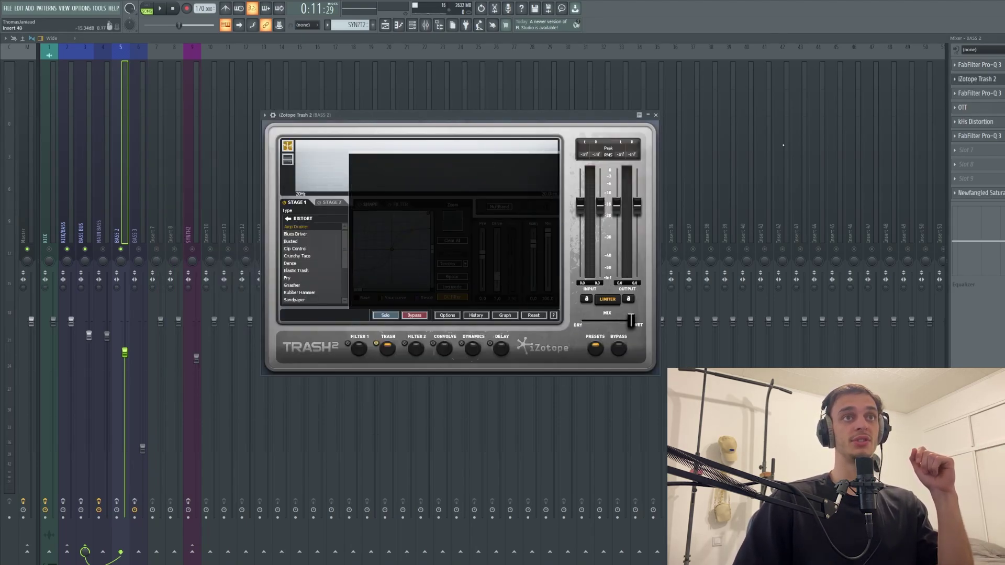
- View the EQ curve of the second FabFilter Pro-Q 3 on BASS 2, and revisit the track's first one
click(981, 94)
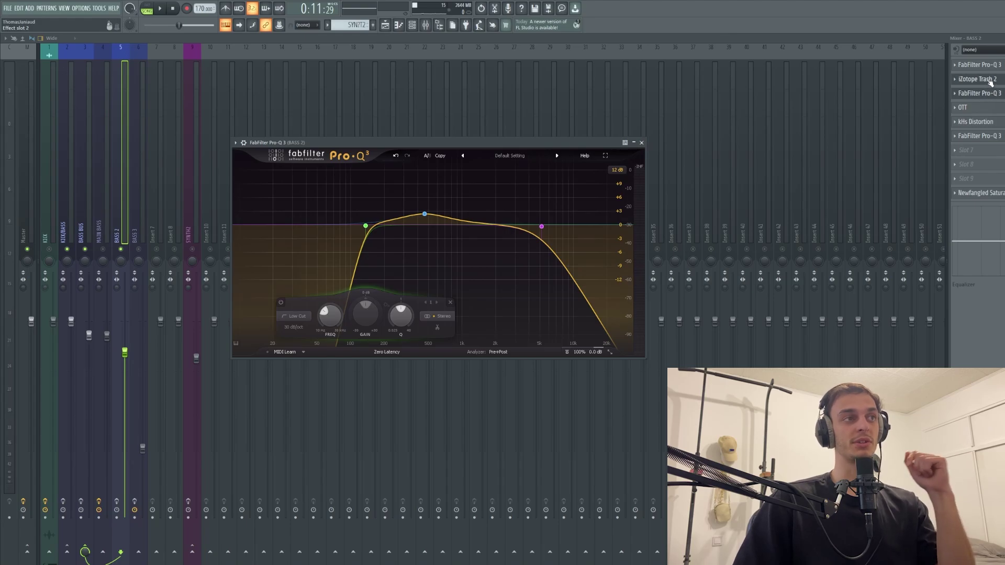
click(641, 142)
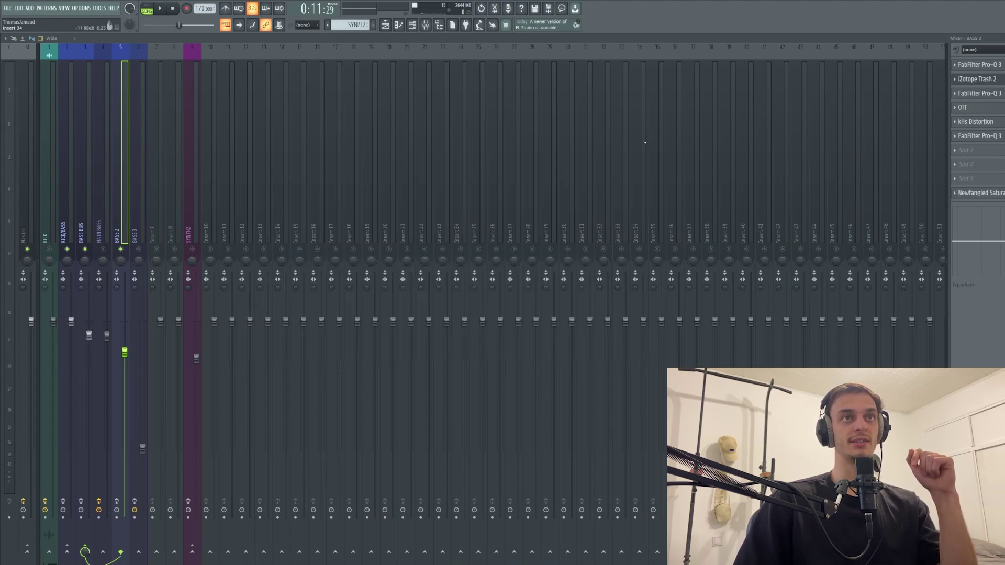
click(979, 93)
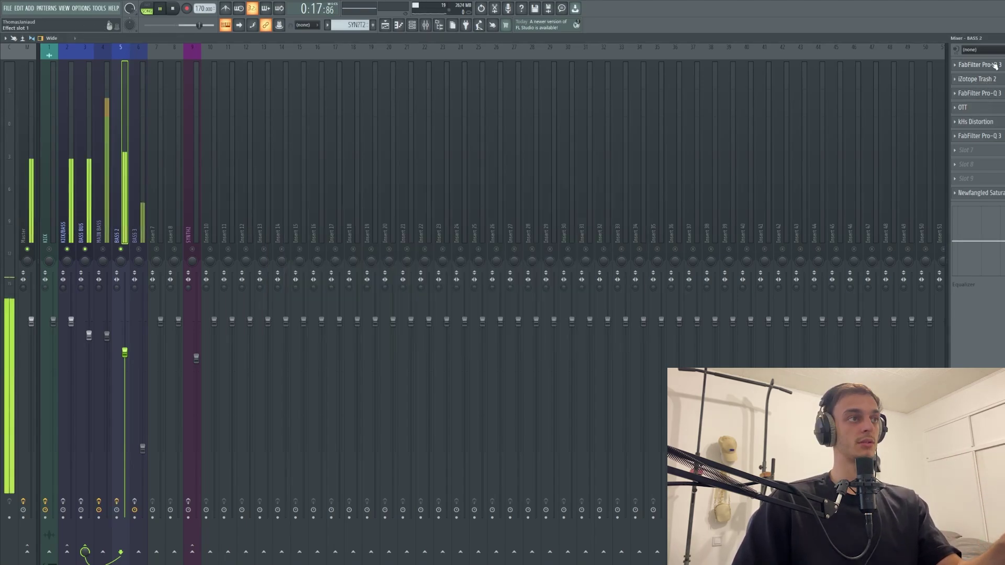
click(994, 65)
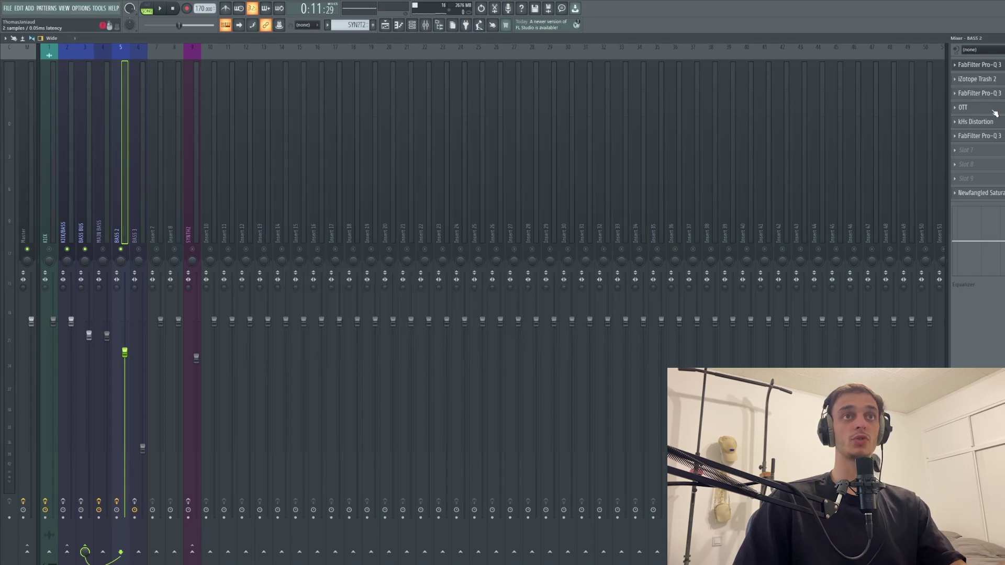
- View the OTT, kHs Distortion, last FabFilter Pro-Q 3 and Newfangled Saturate settings on the BASS 2 track
click(974, 107)
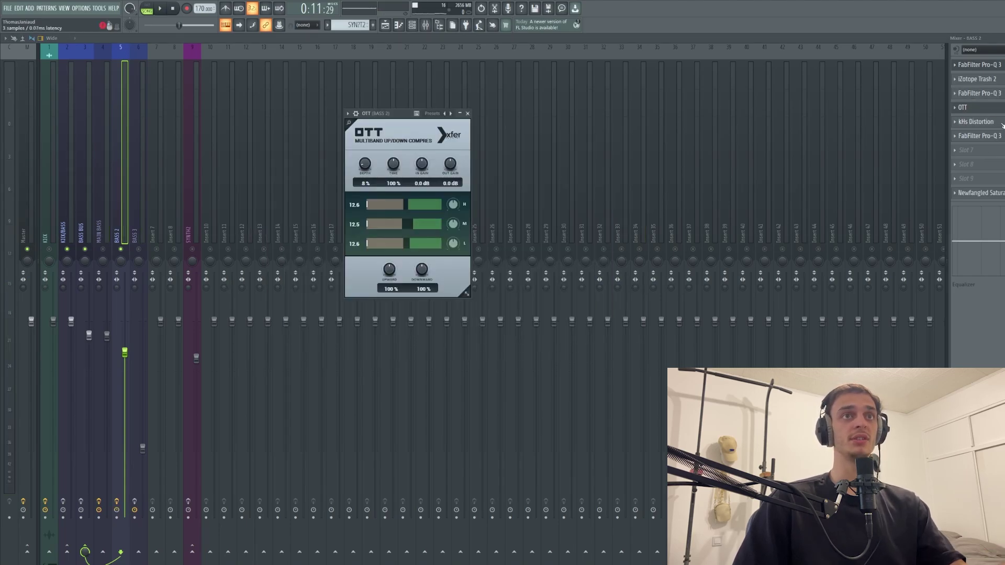
key(Escape)
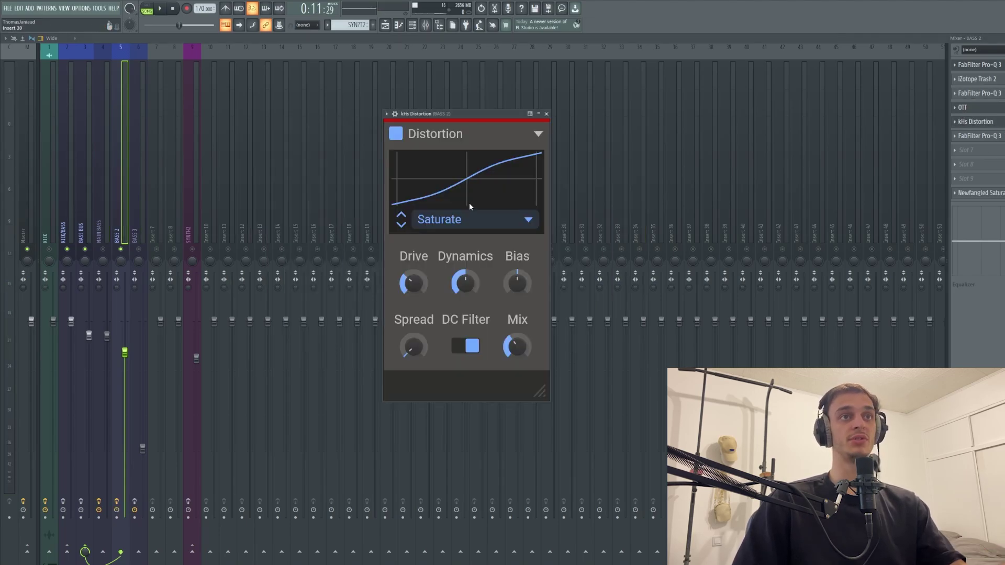
click(975, 136)
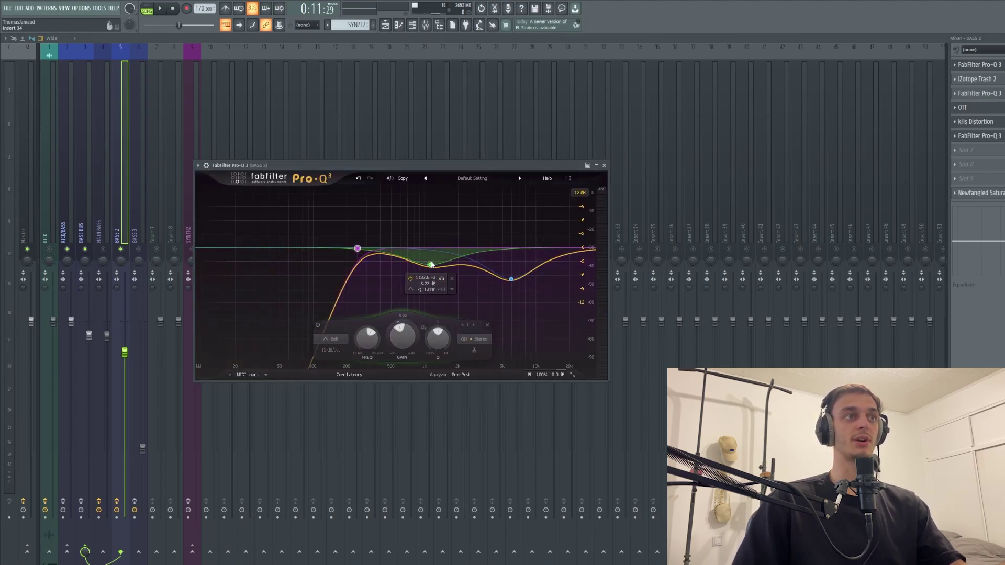
click(975, 136)
click(987, 193)
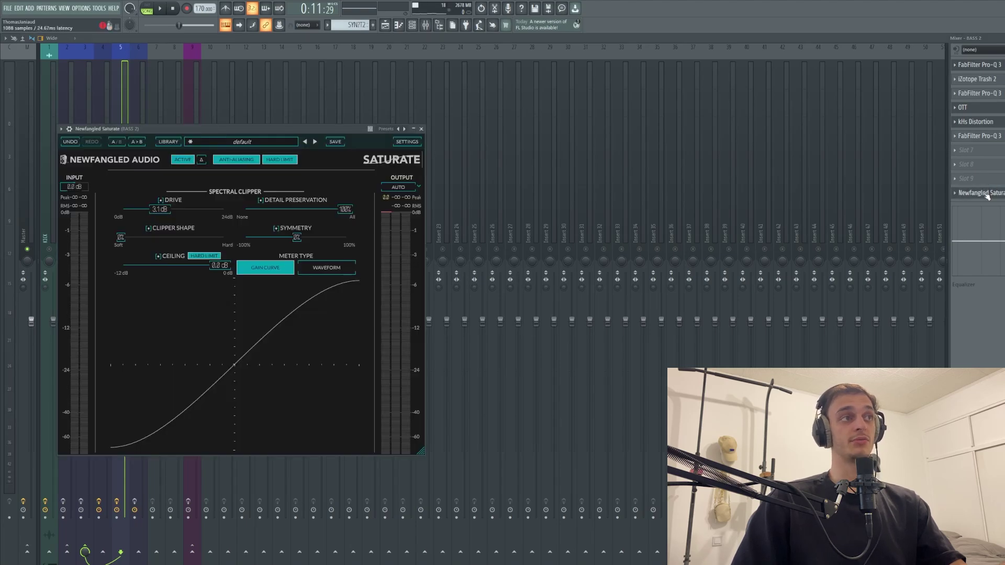
click(421, 129)
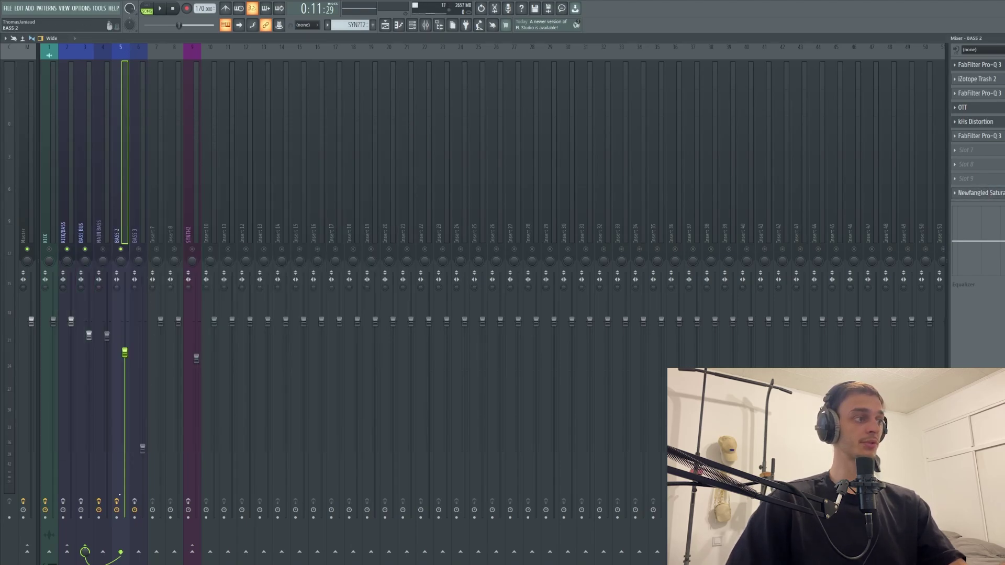
- Play BASS 2 alone and with MAIN BASS, and lower the BASS 2 fader to about -5.1 dB
key(space)
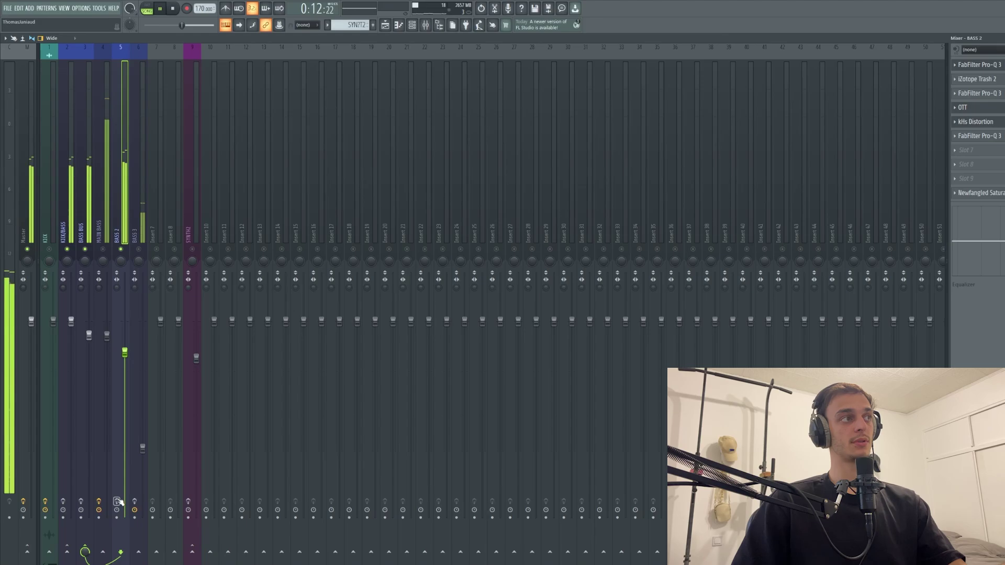
key(space)
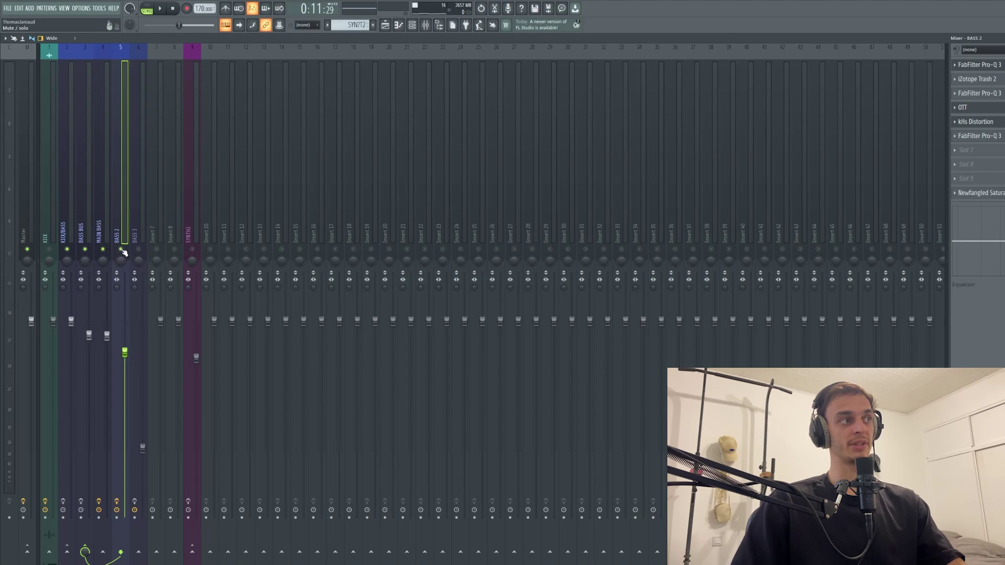
key(space)
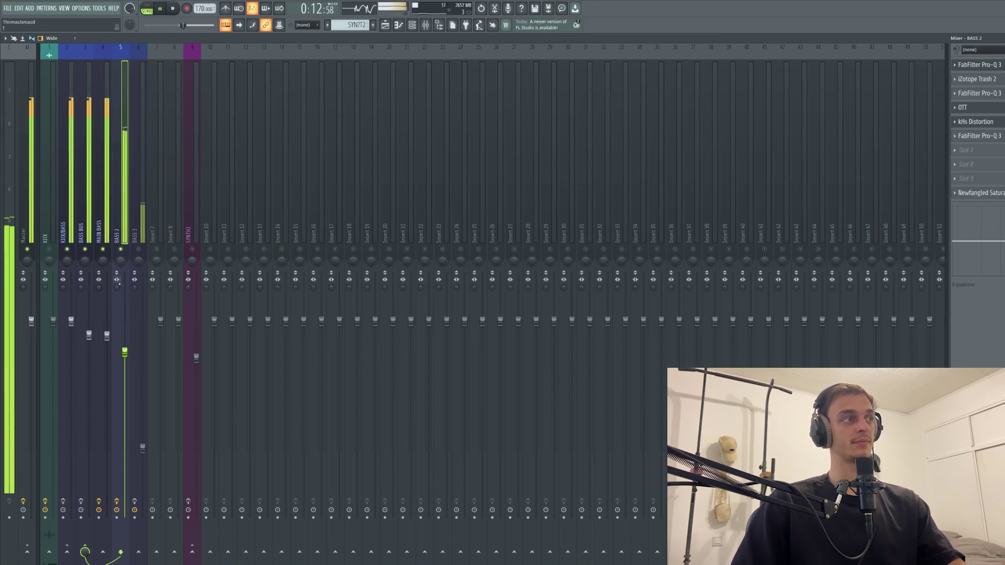
drag(120, 360, 121, 371)
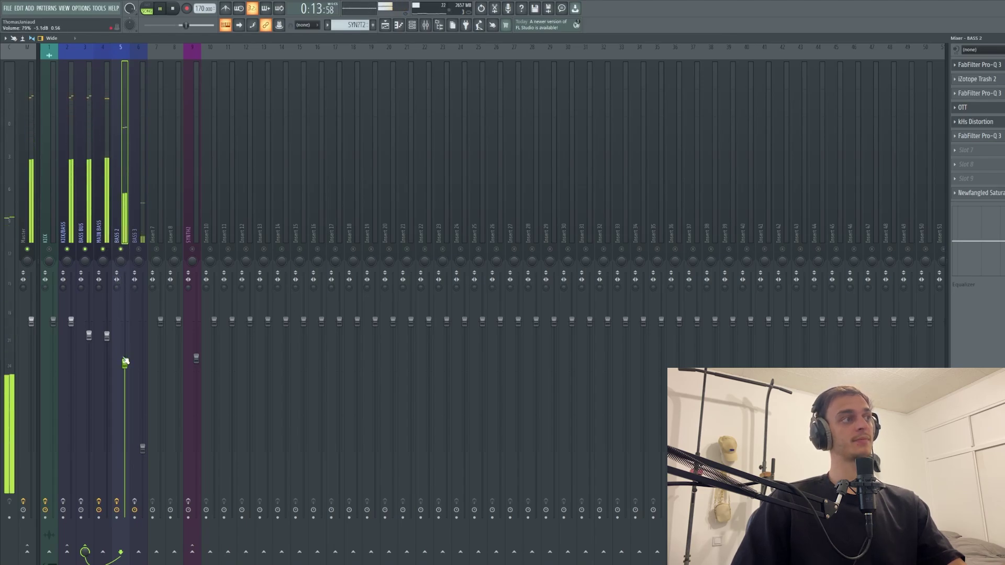
click(122, 250)
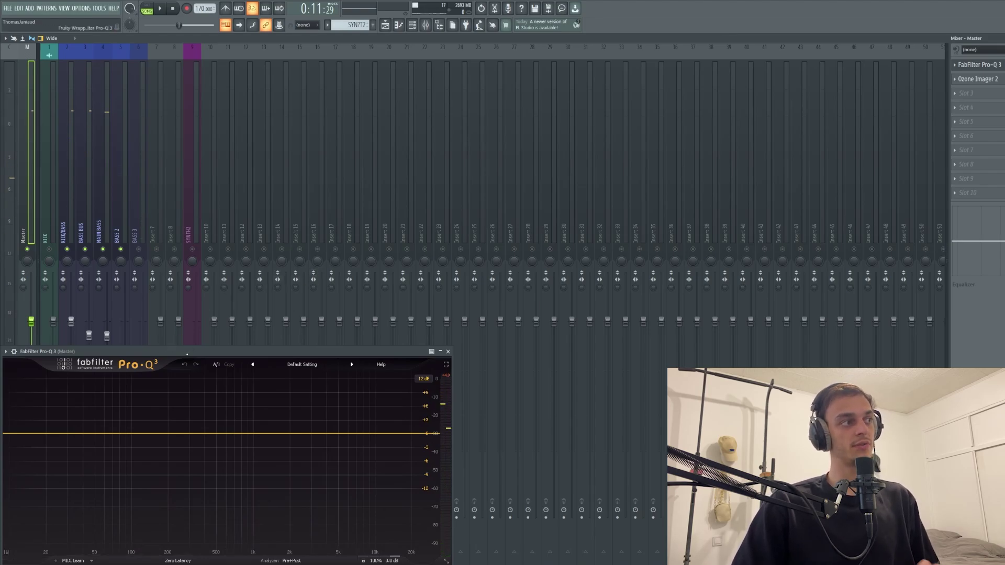
- With the master FabFilter Pro-Q 3 window detached, compare the soloed MAIN BASS and BASS 2 spectra in its analyzer during playback
click(6, 355)
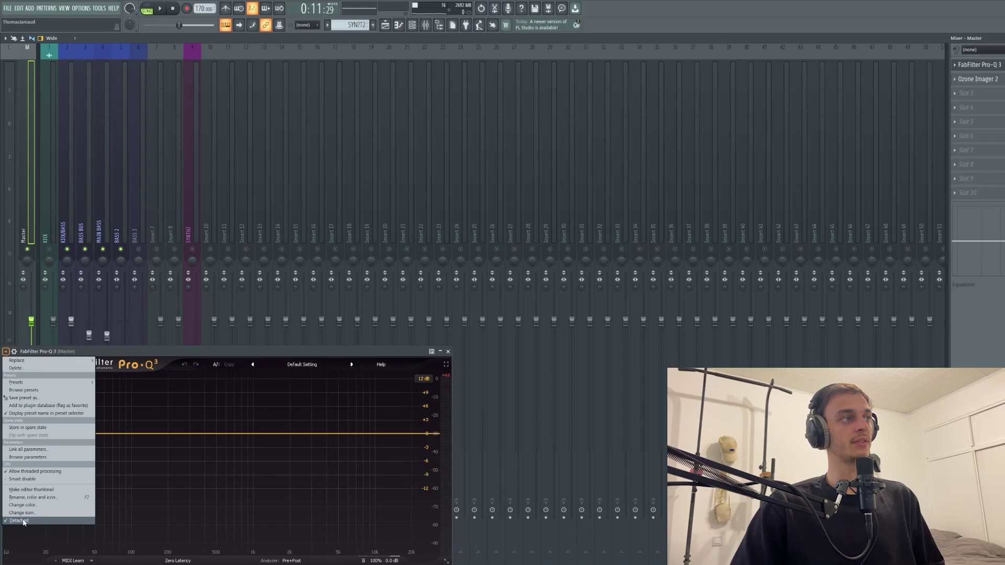
click(200, 210)
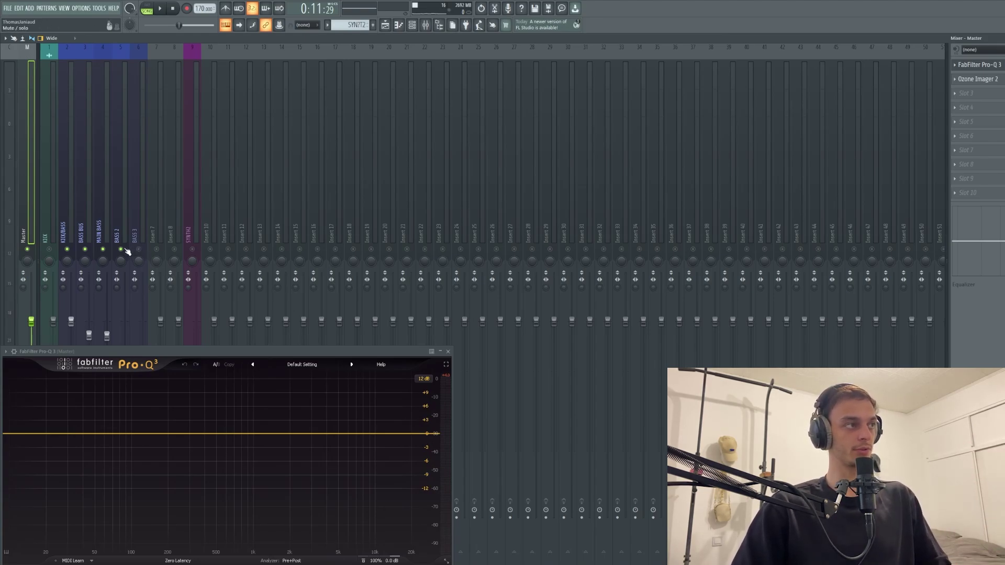
click(108, 217)
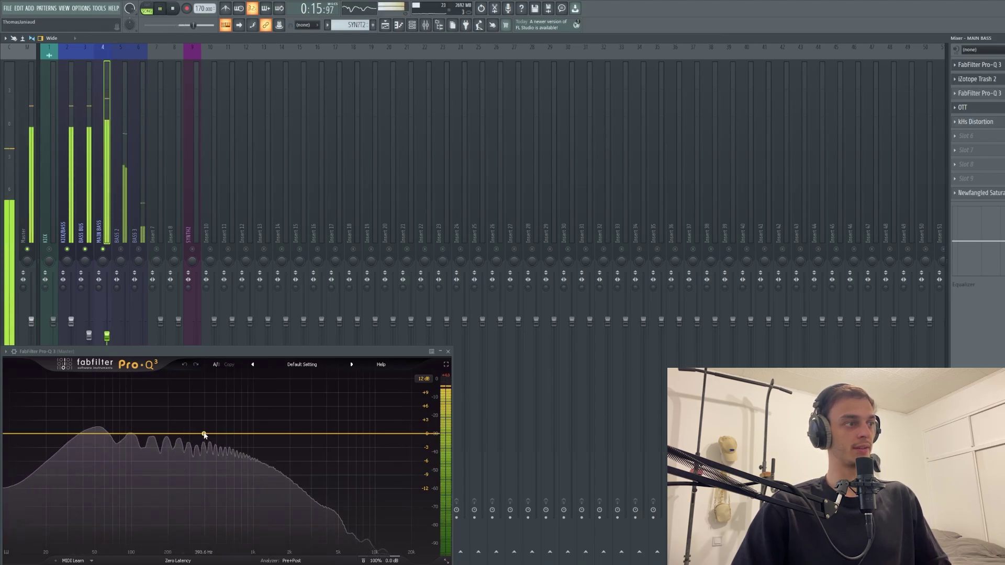
click(126, 250)
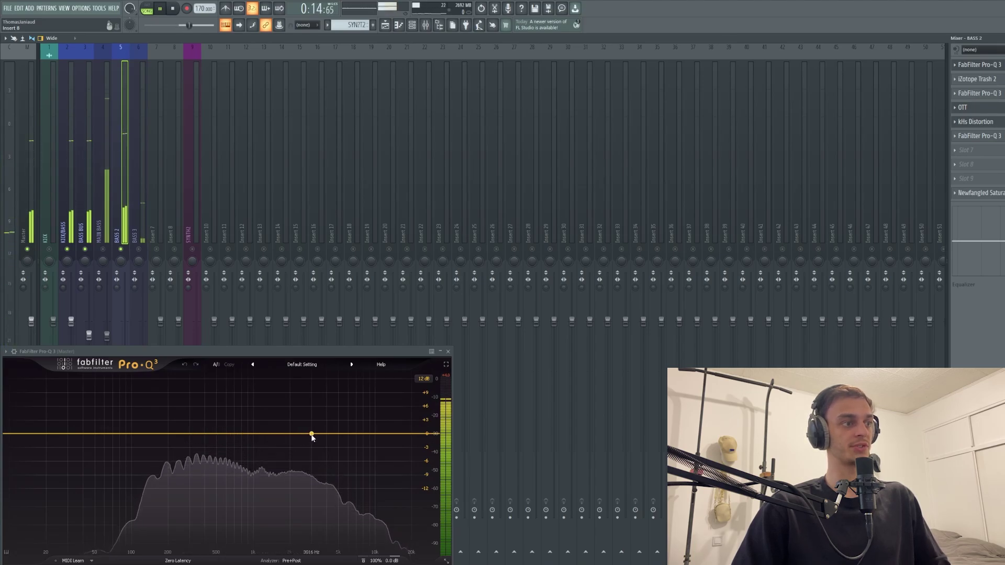
key(space)
key(Escape)
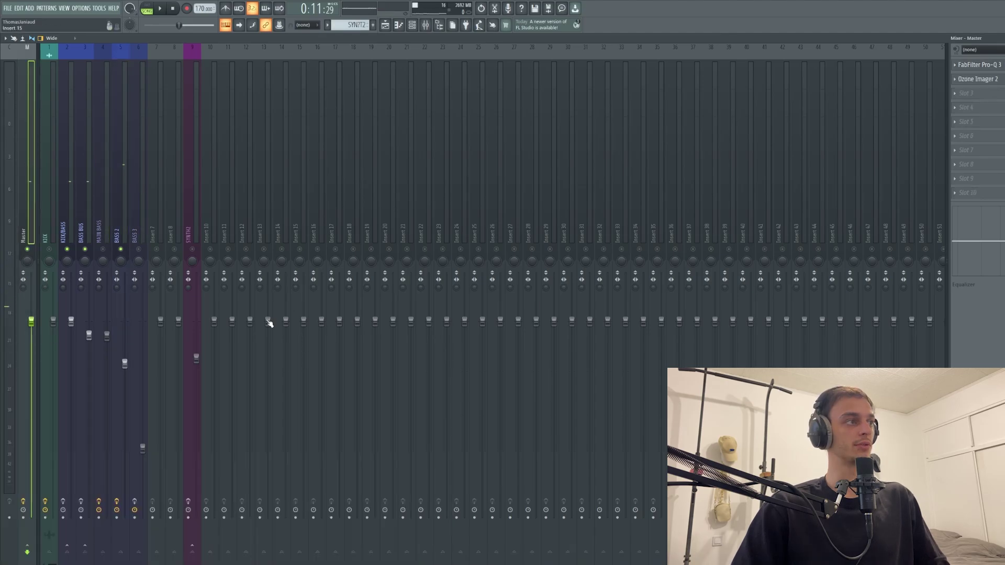
- Play MAIN BASS and BASS 2 together and view their combined spectrum in the master FabFilter Pro-Q 3
click(977, 65)
key(space)
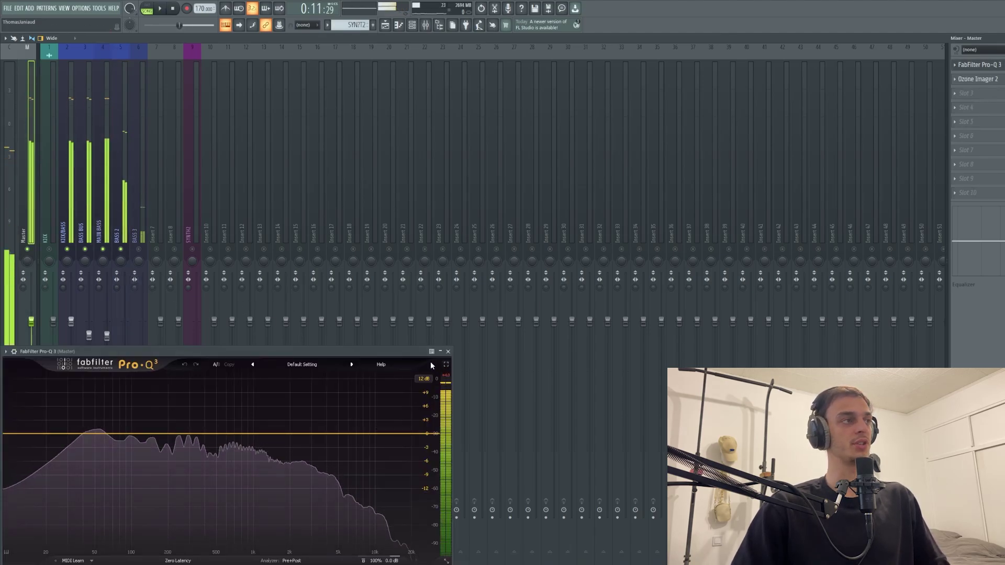
key(space)
click(448, 351)
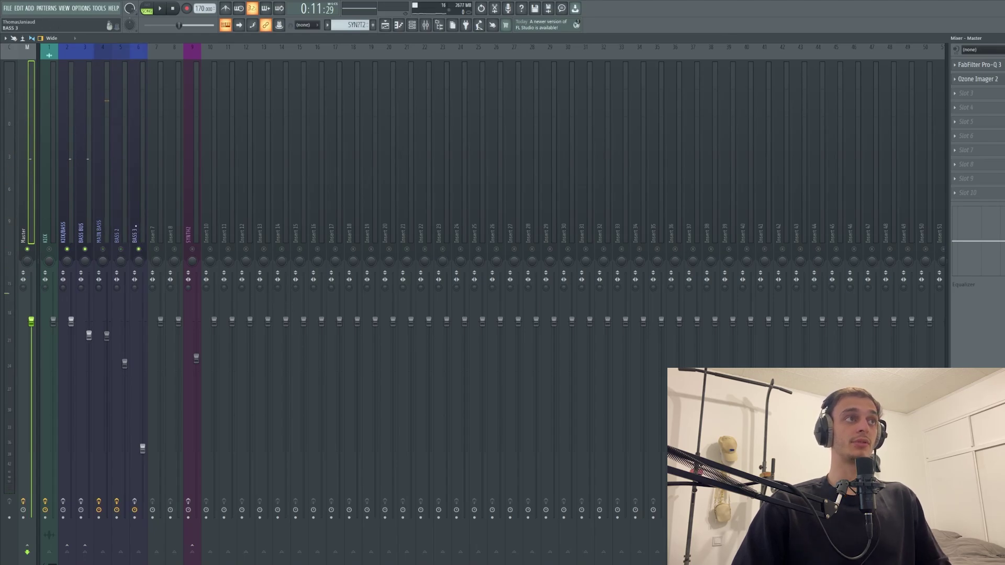
- Select the BASS 3 mixer track and view the BASS 3 channel's Serum oscillator, filter and envelope settings
click(136, 227)
click(413, 26)
click(467, 201)
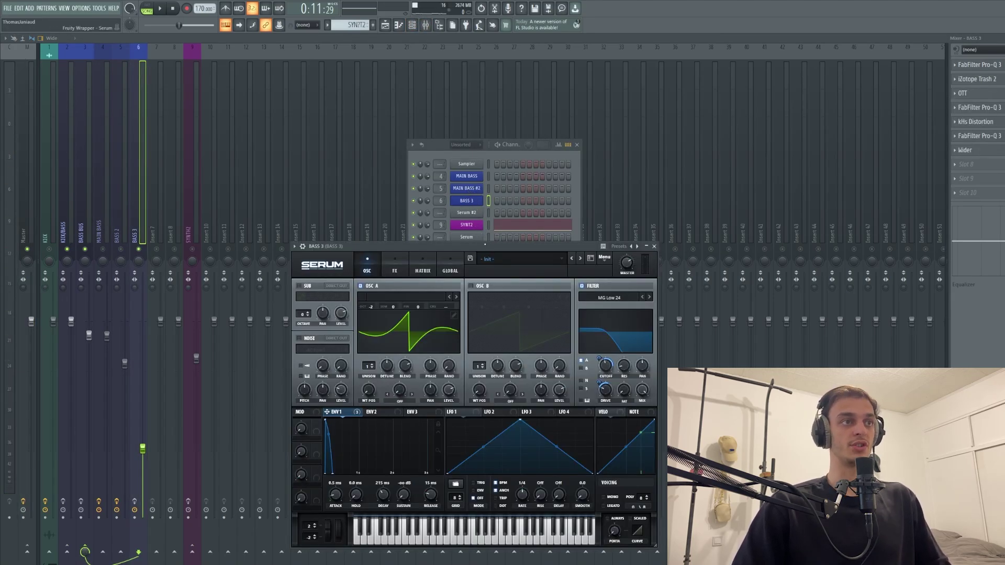
drag(485, 246, 463, 175)
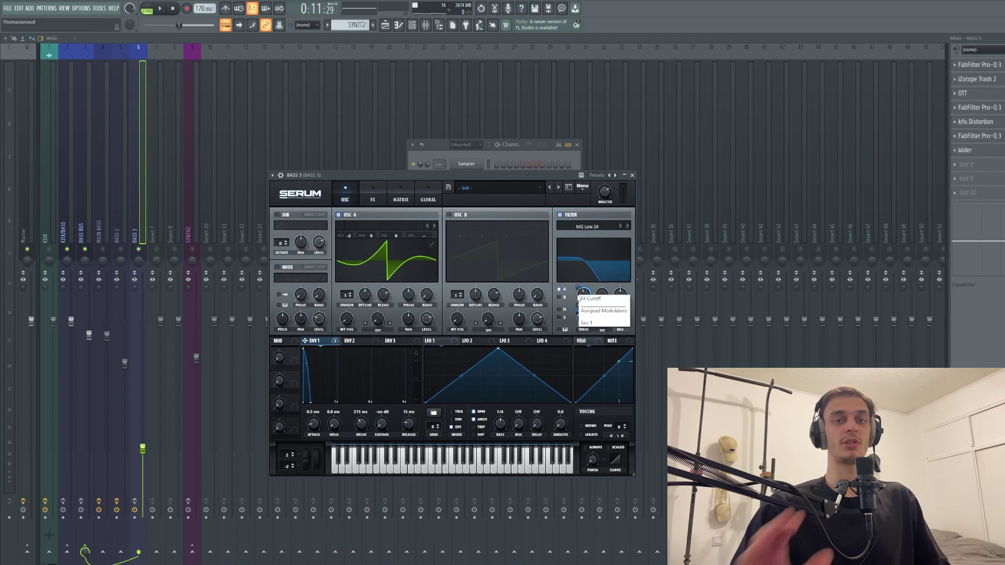
key(Escape)
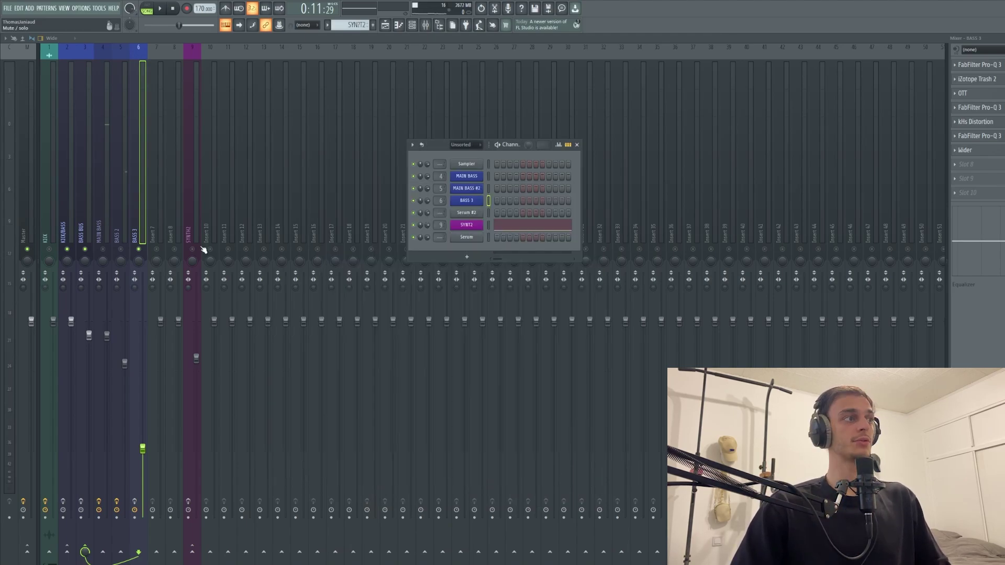
key(Escape)
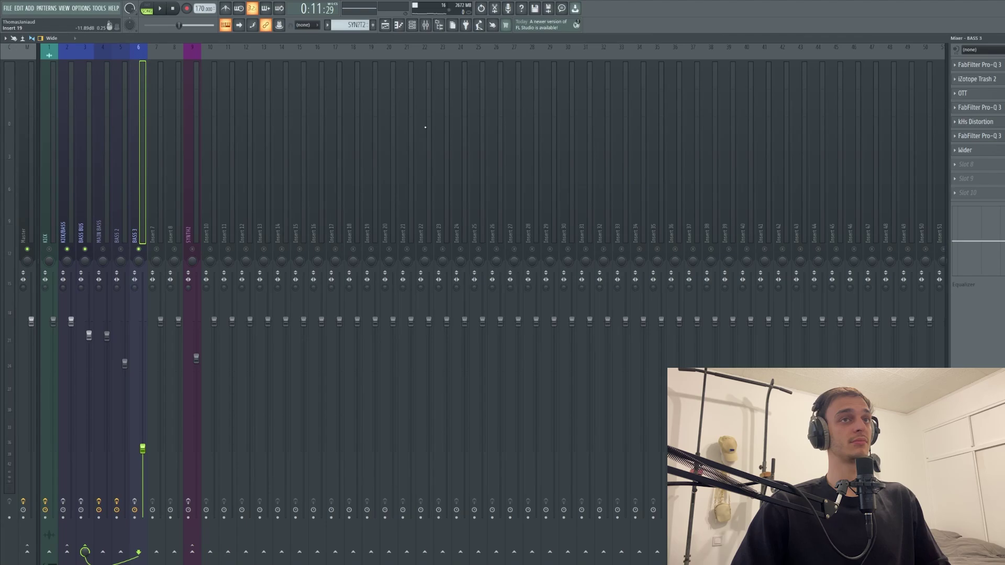
- View the BASS 3 effects in order, from the first FabFilter Pro-Q 3 and iZotope Trash 2 through kHs Distortion to Wider
click(994, 65)
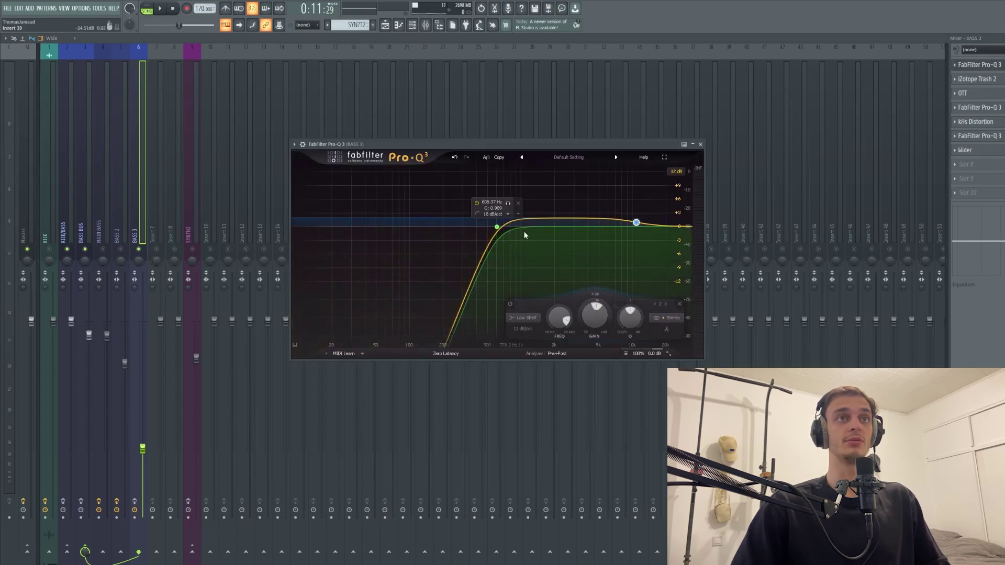
click(989, 84)
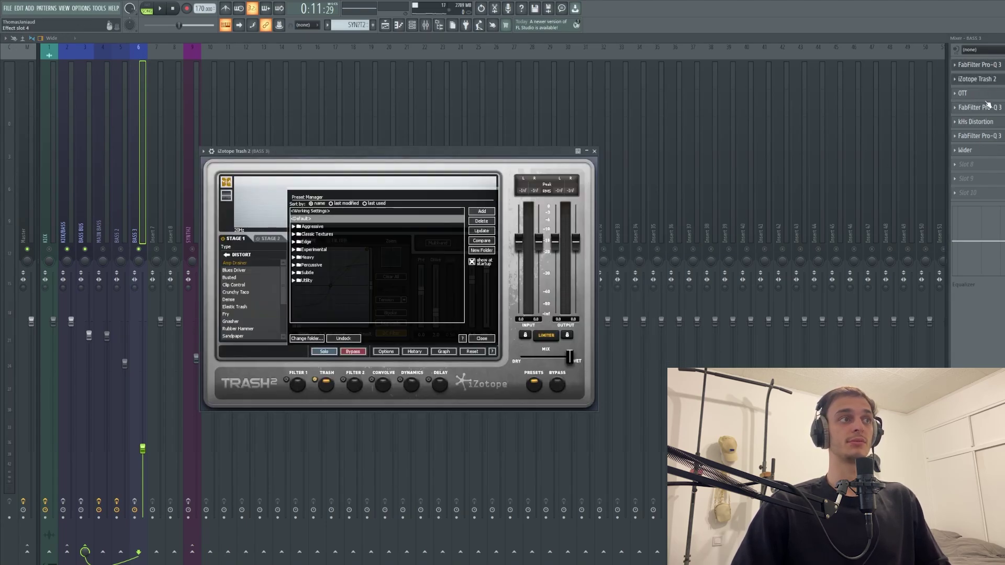
click(990, 96)
click(994, 108)
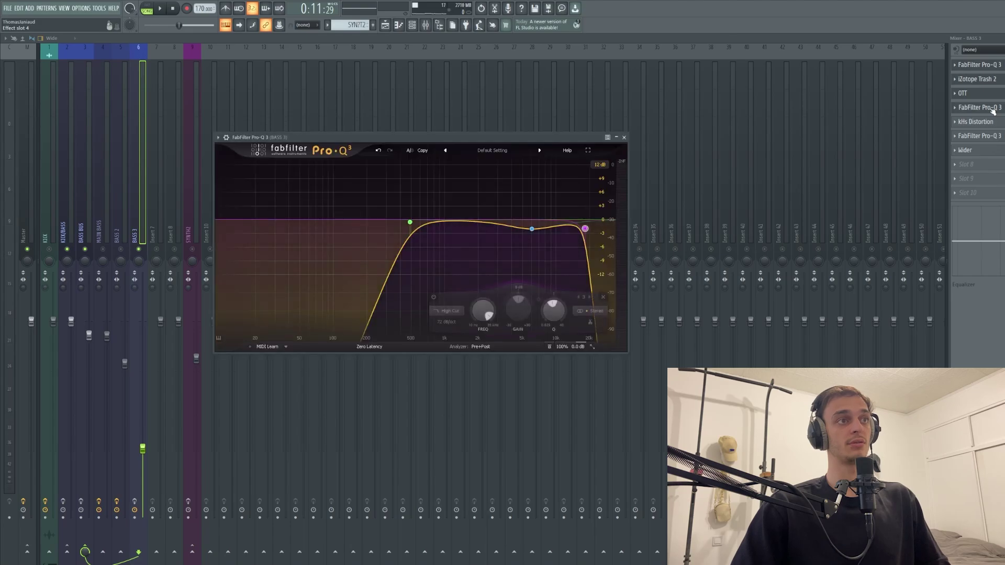
click(990, 123)
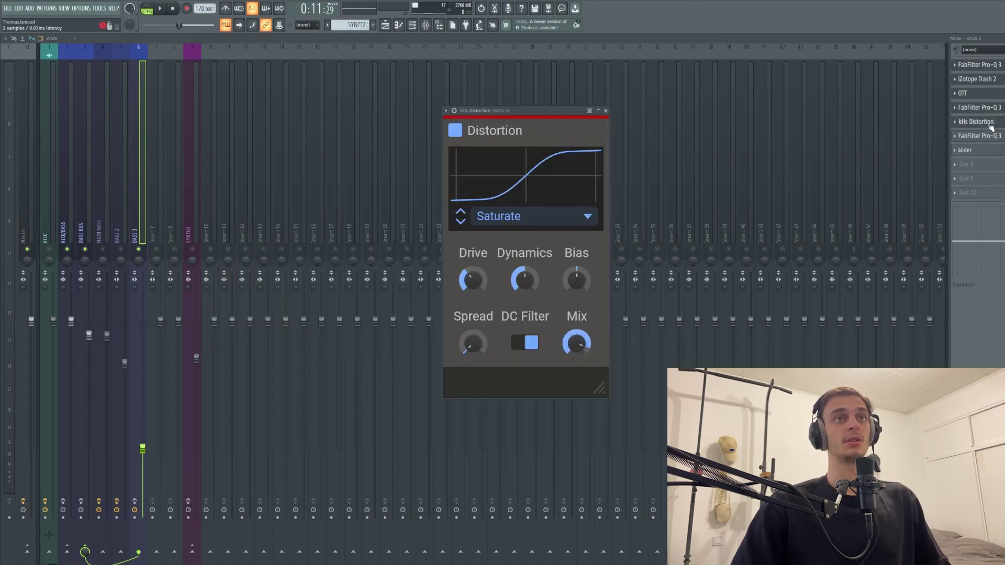
click(991, 137)
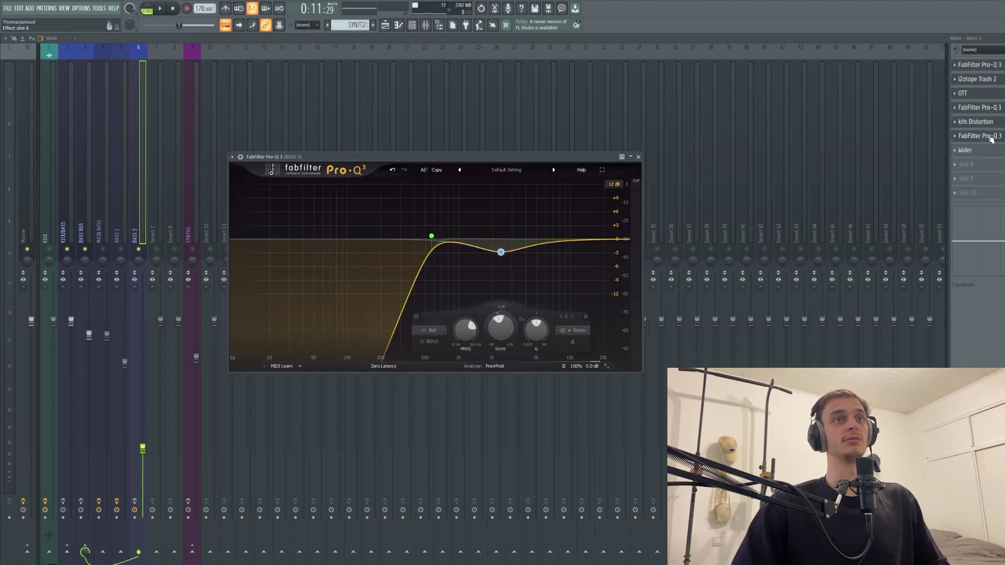
click(989, 152)
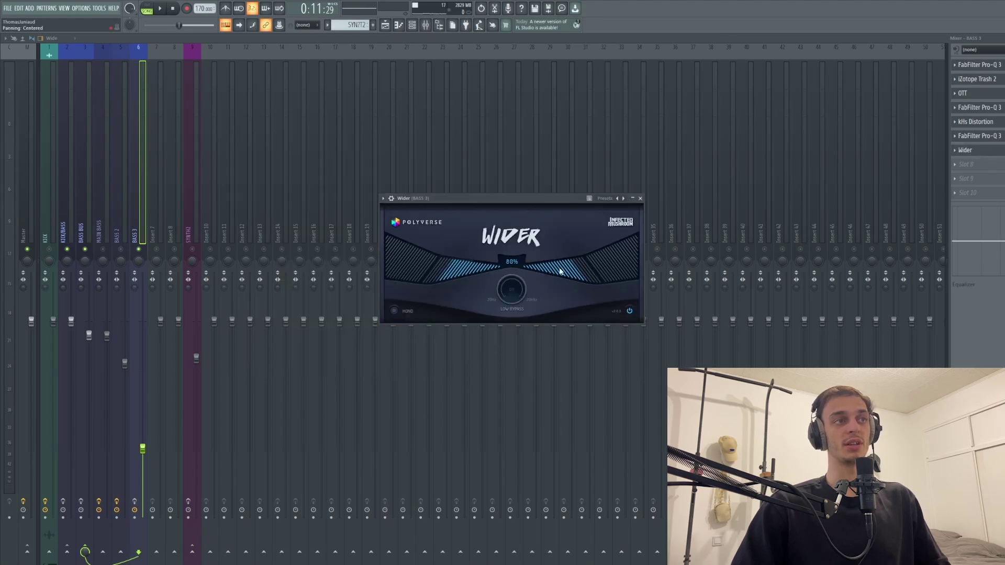
- Audition the BASS 3 layer, and play all three bass layers together with the master FabFilter Pro-Q 3 opened
drag(509, 200, 465, 169)
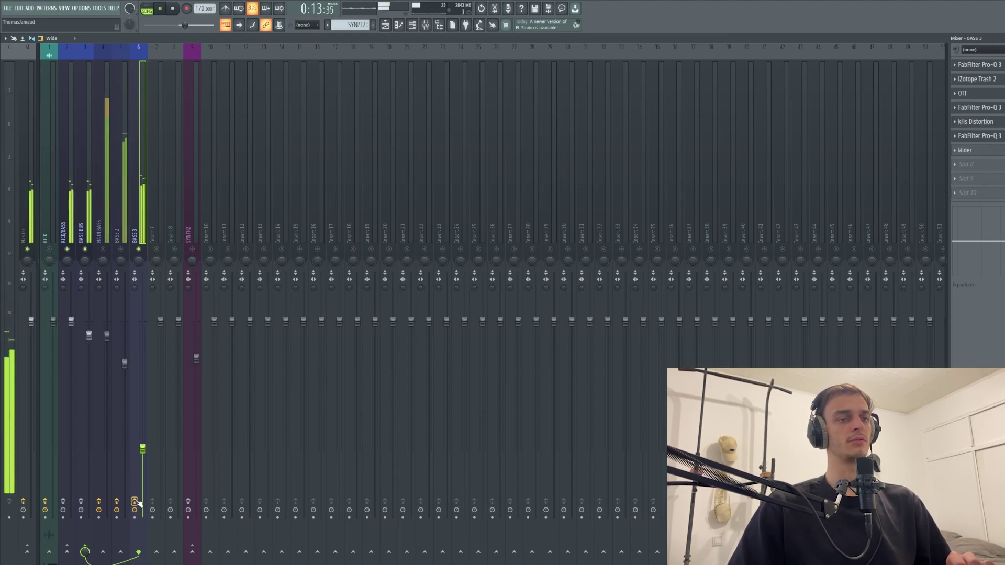
key(space)
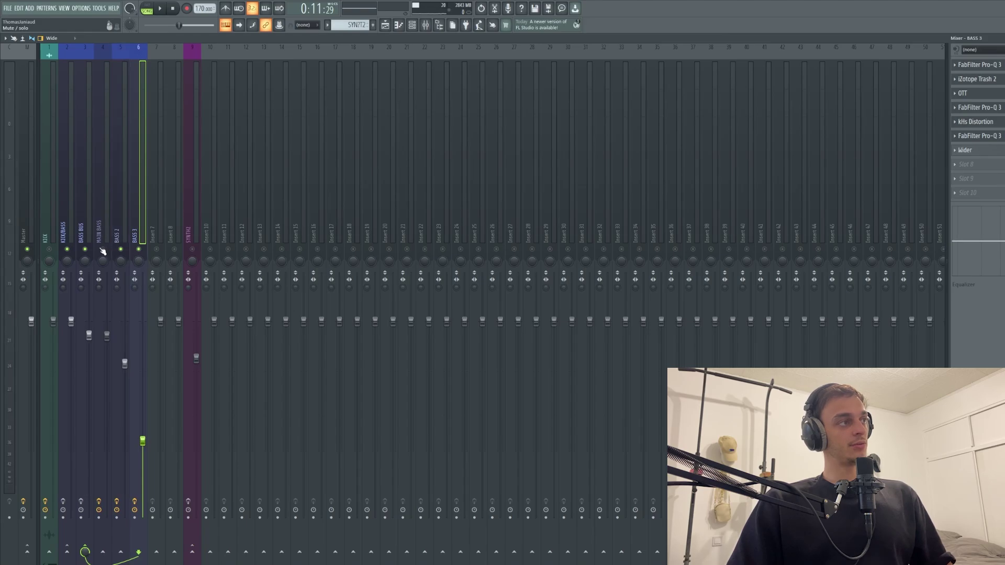
click(81, 238)
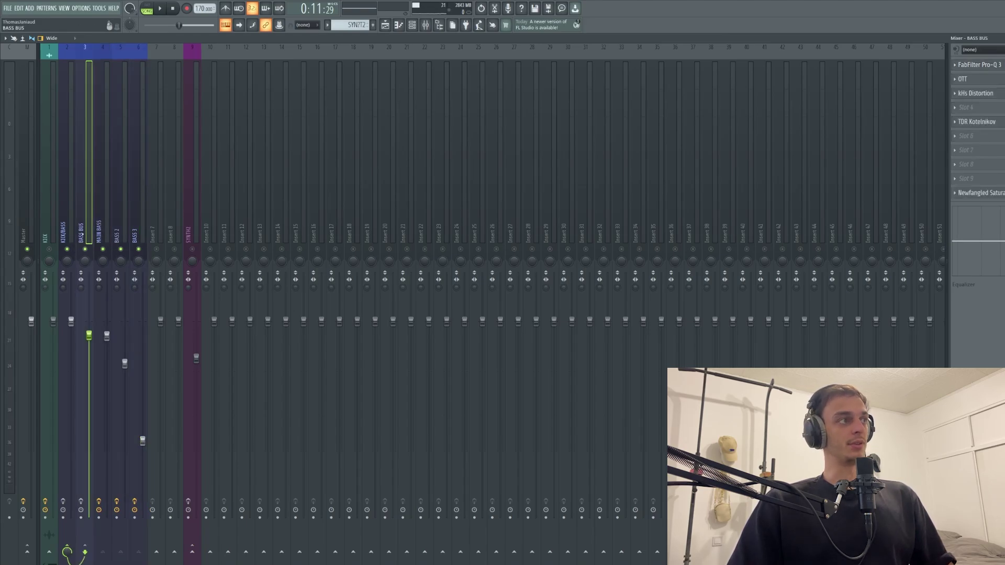
click(27, 158)
click(984, 64)
key(space)
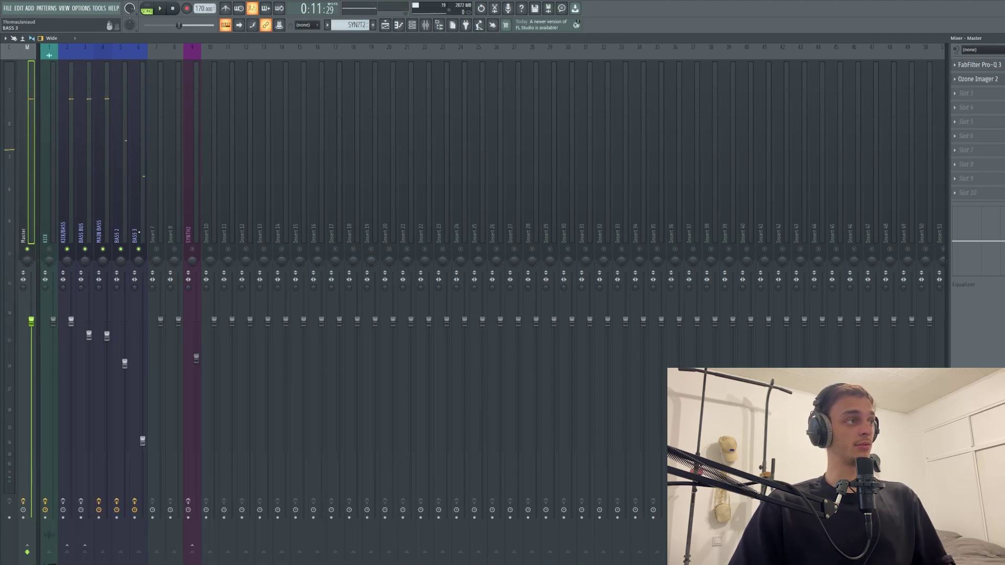
- Select the MAIN BASS, BASS 2 and BASS 3 mixer tracks together and route them to the BASS BUS track only
click(131, 234)
ctrl+click(119, 226)
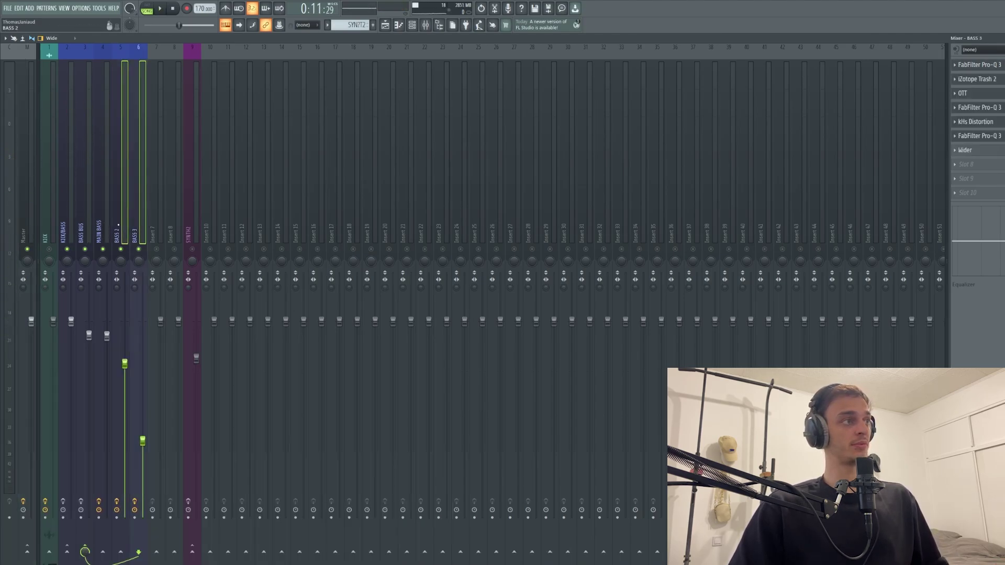
ctrl+click(104, 219)
scroll(132, 226, up, 1)
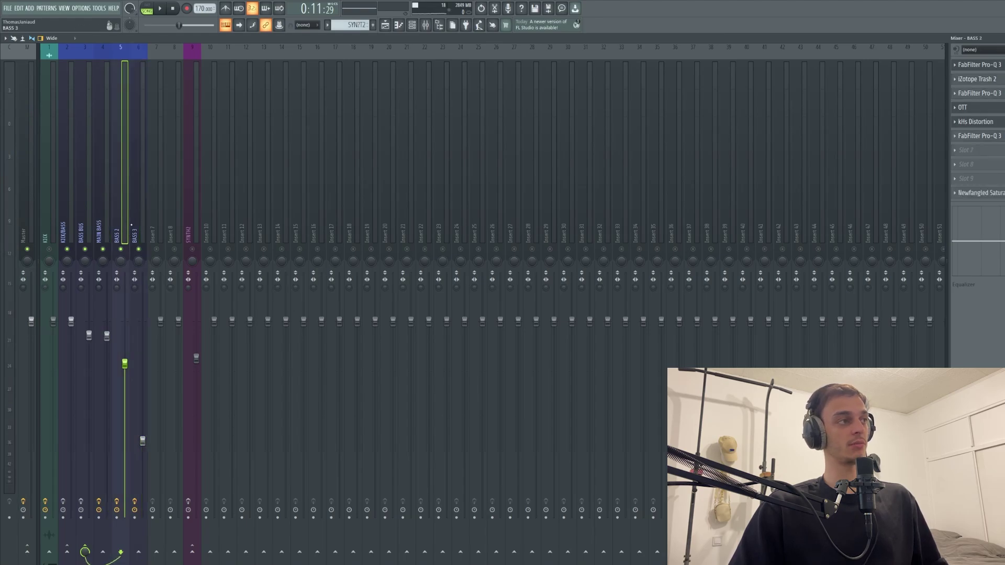
scroll(140, 223, down, 1)
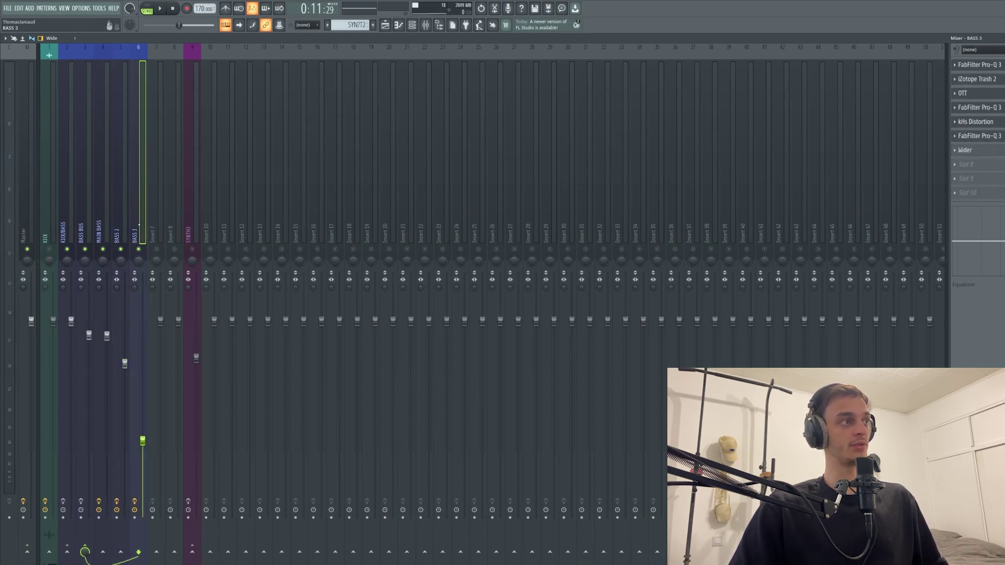
ctrl+click(121, 224)
ctrl+click(103, 223)
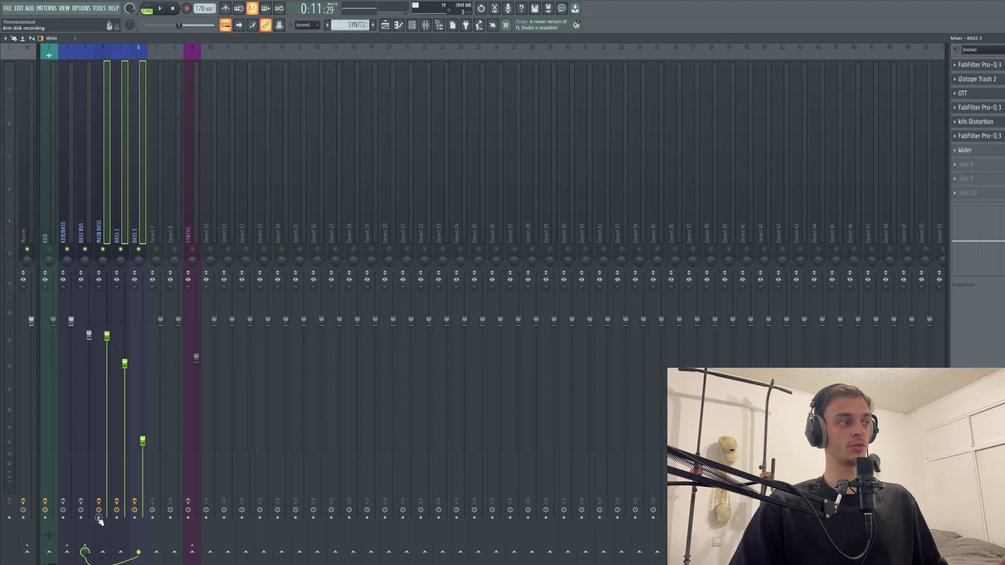
right_click(88, 550)
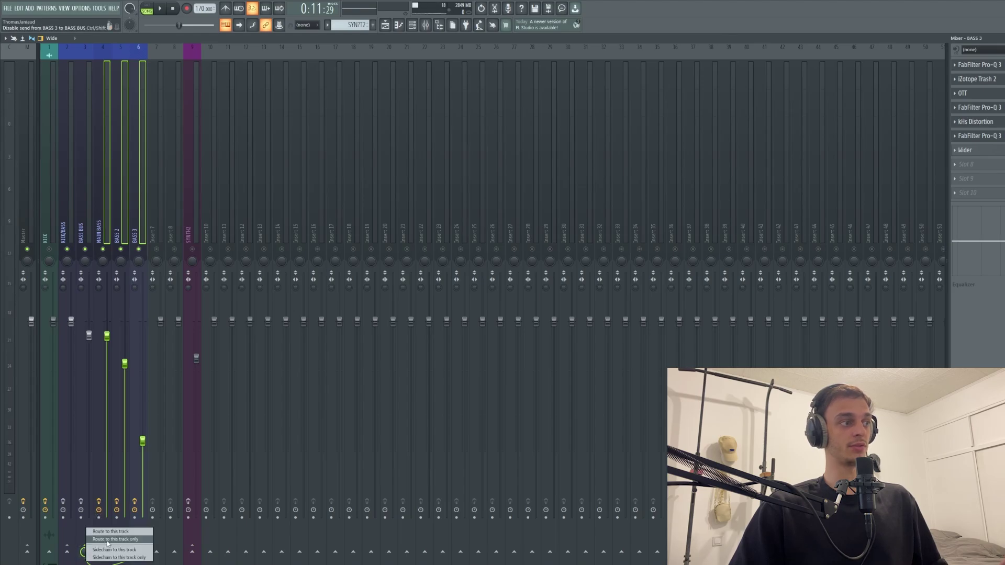
click(114, 540)
- View the BASS BUS effects in order, from FabFilter Pro-Q 3 and OTT through kHs Distortion to TDR Kotelnikov, and audition the bus
click(82, 211)
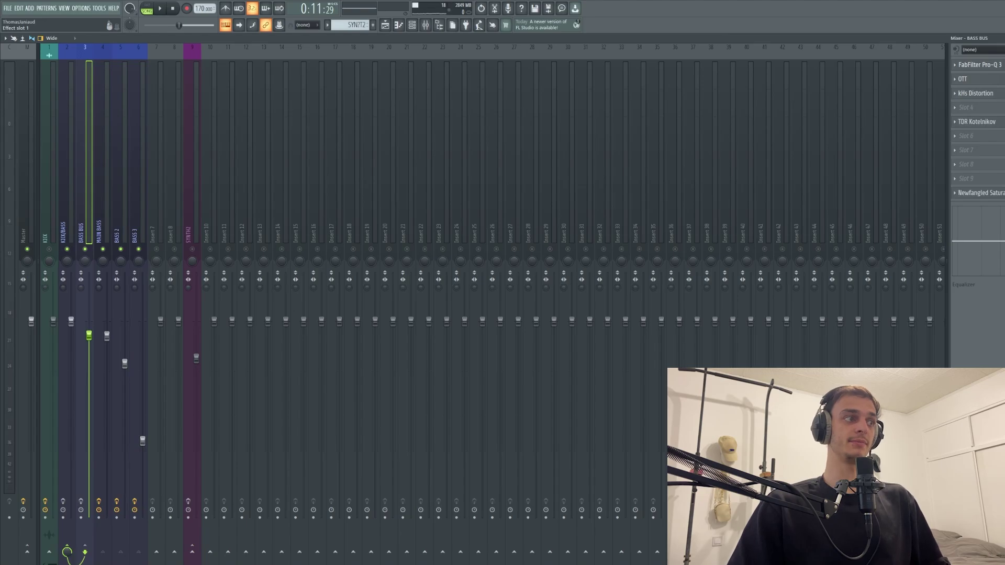
click(974, 64)
click(963, 79)
click(449, 111)
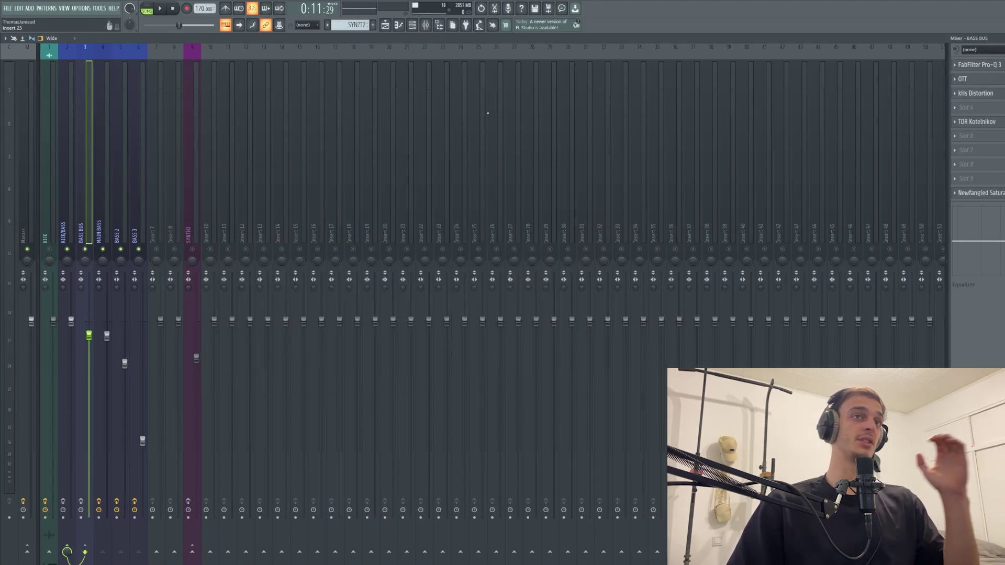
click(977, 93)
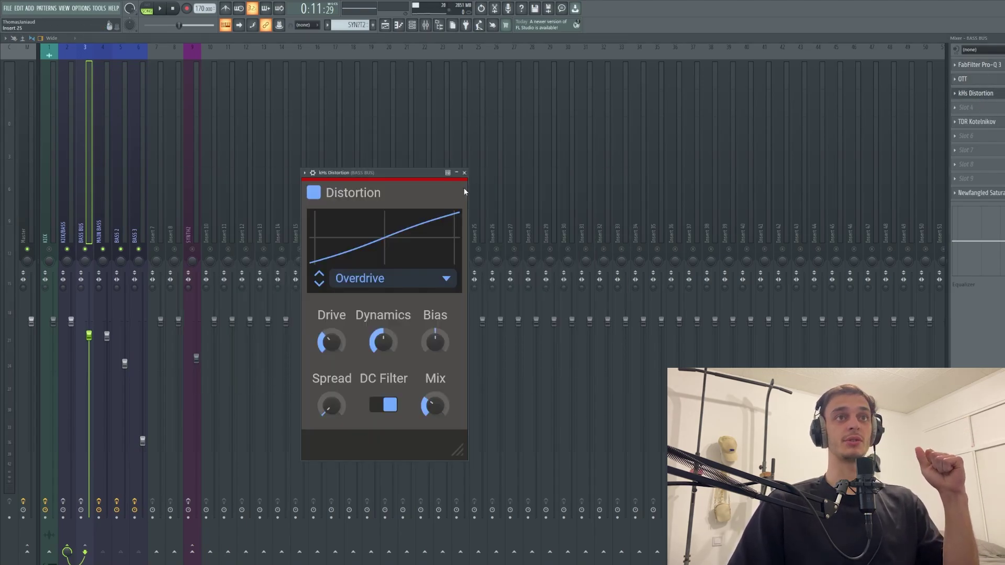
click(978, 122)
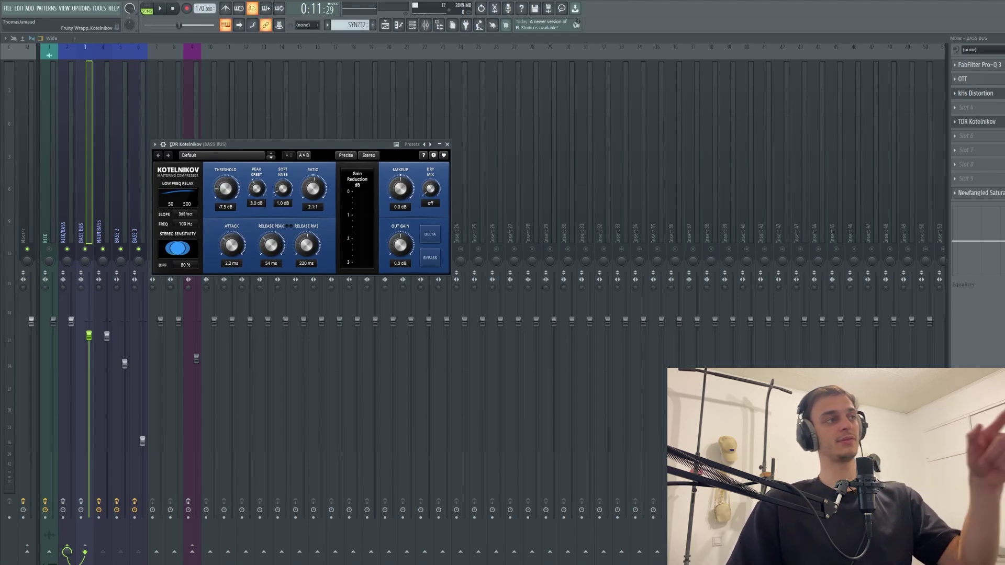
mouse_move(202, 146)
mouse_down()
mouse_move(213, 149)
mouse_move(191, 148)
mouse_up()
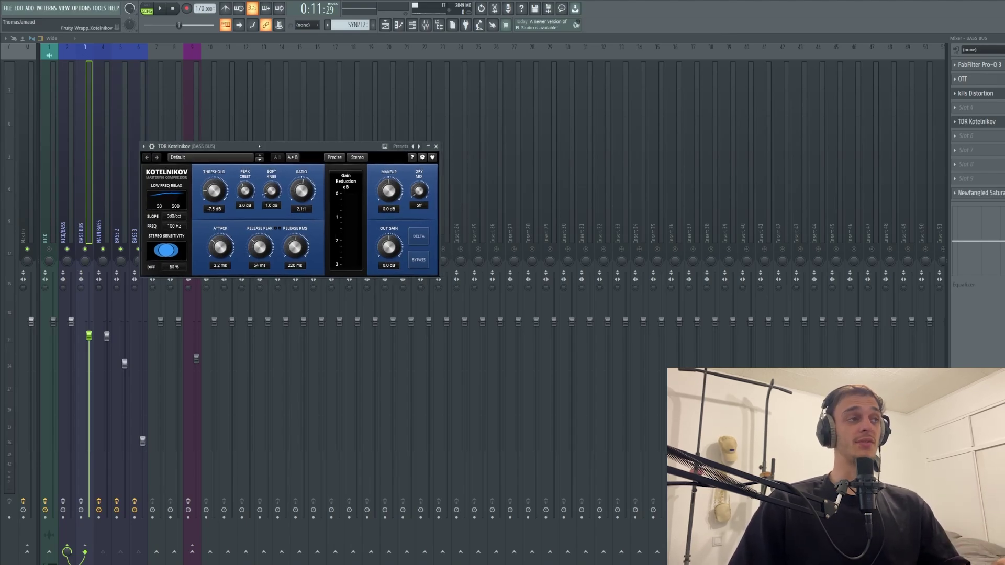
click(997, 123)
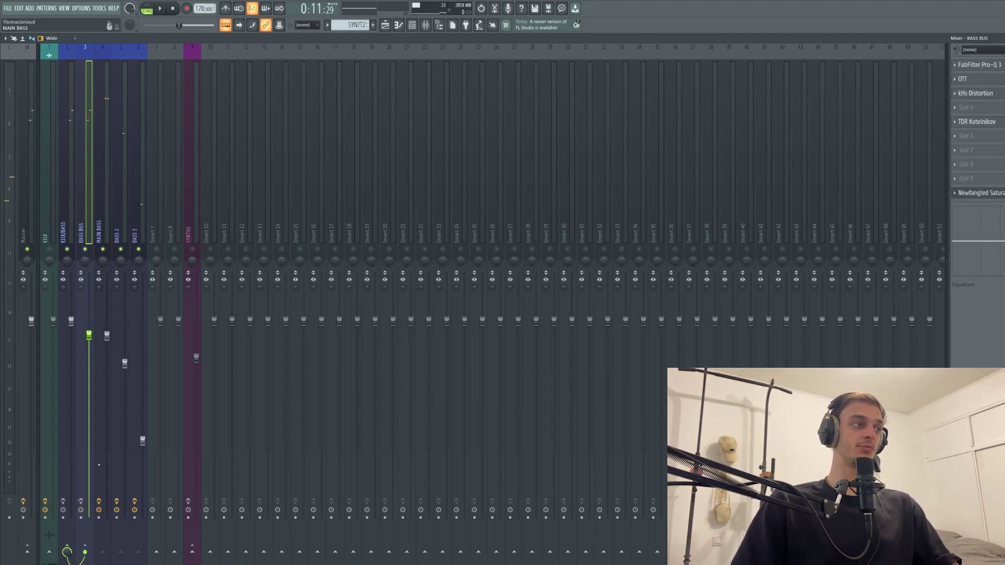
key(space)
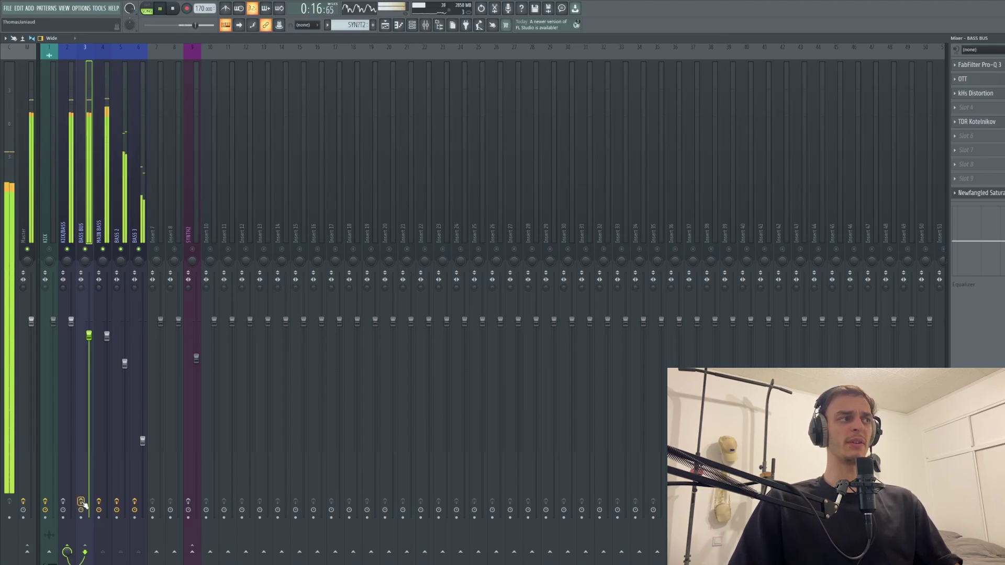
key(space)
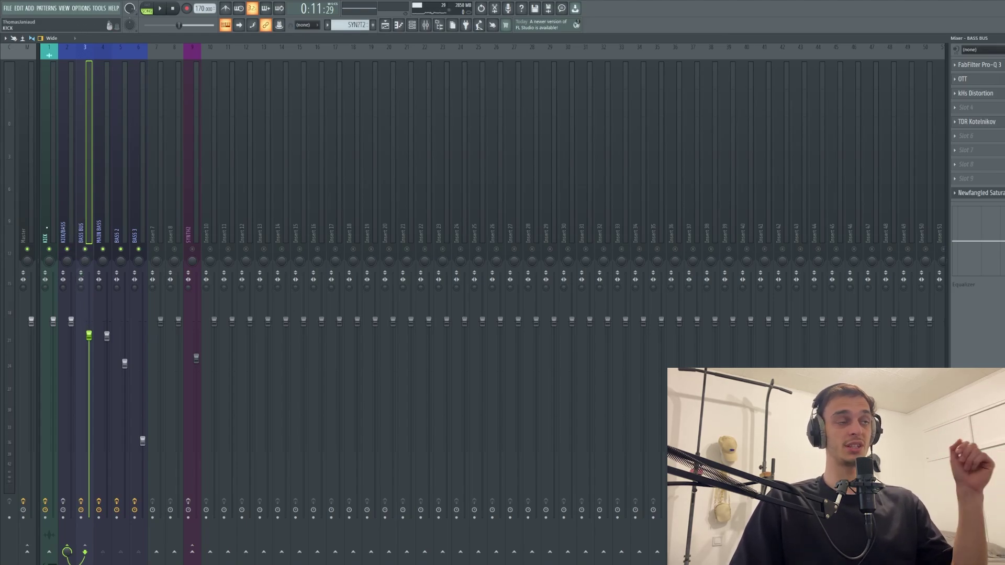
- Select the KICK/BASS mixer track and view its OTT and TDR Kotelnikov settings
click(71, 274)
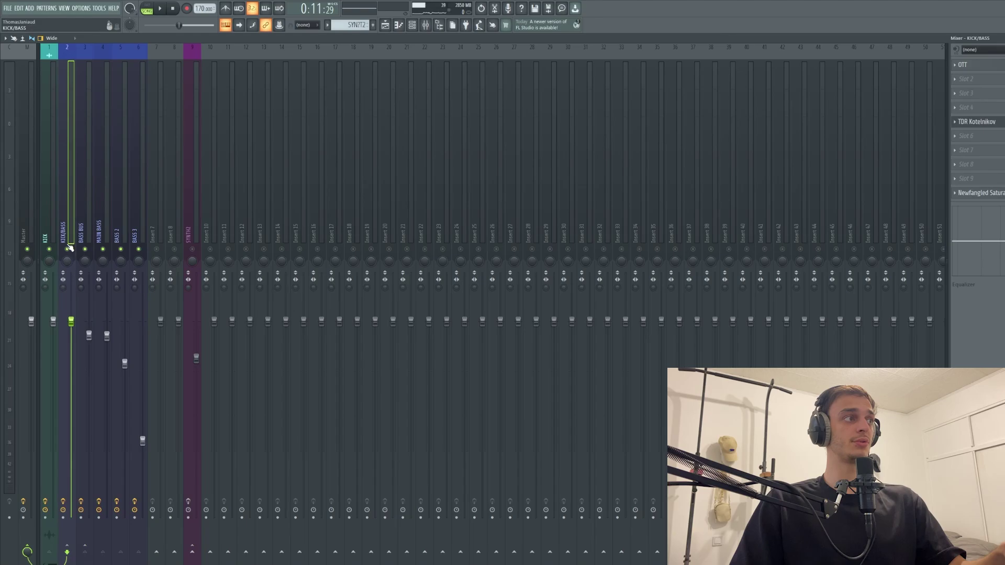
click(963, 65)
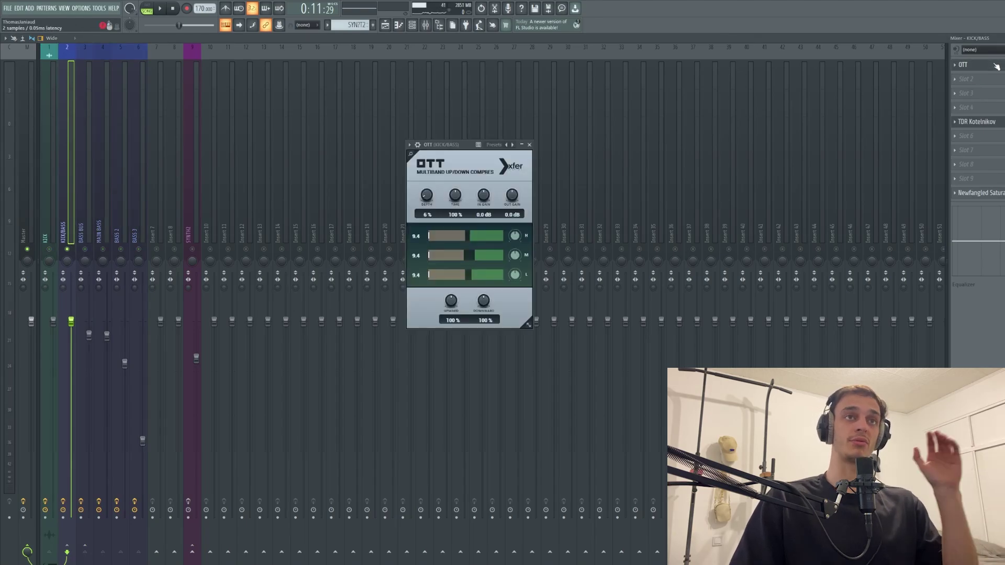
click(991, 129)
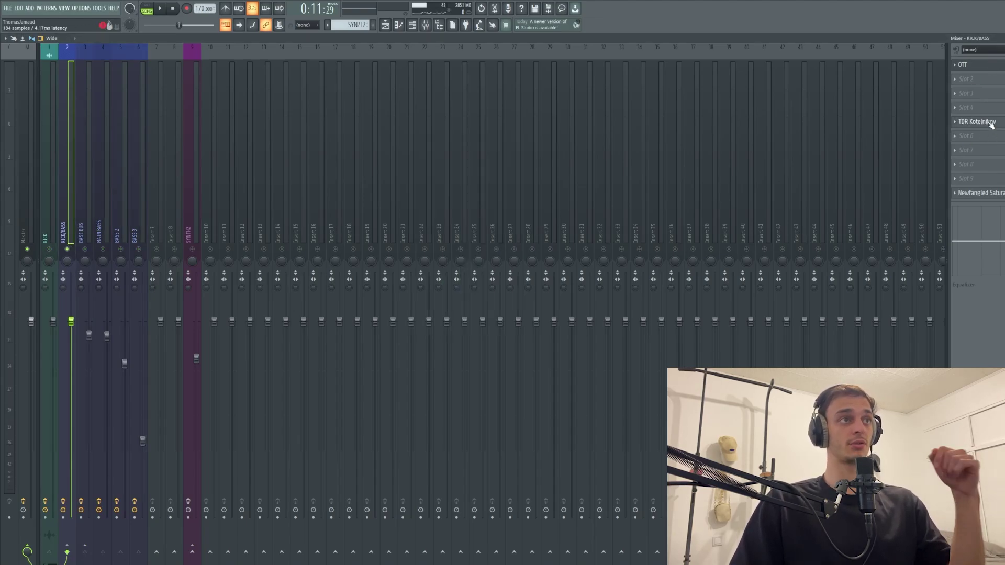
click(981, 124)
click(981, 123)
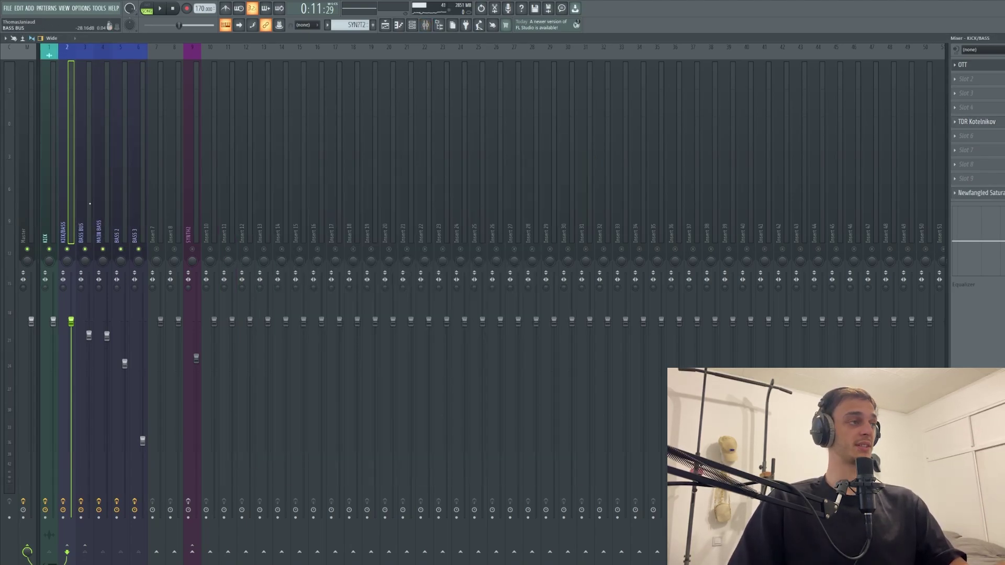
- Play the kick and bass together and lower the BASS BUS fader slightly during playback
key(space)
key(F5)
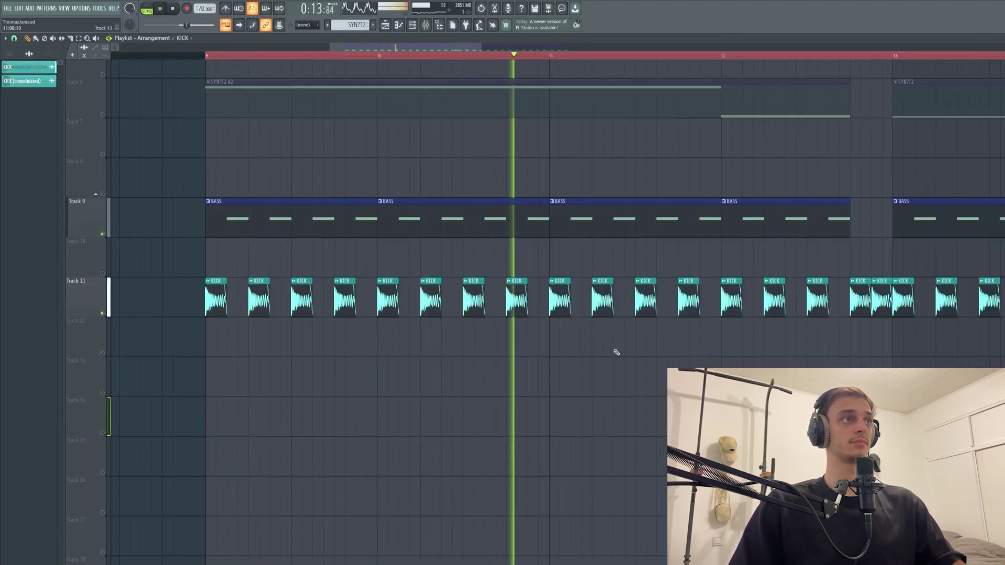
key(F9)
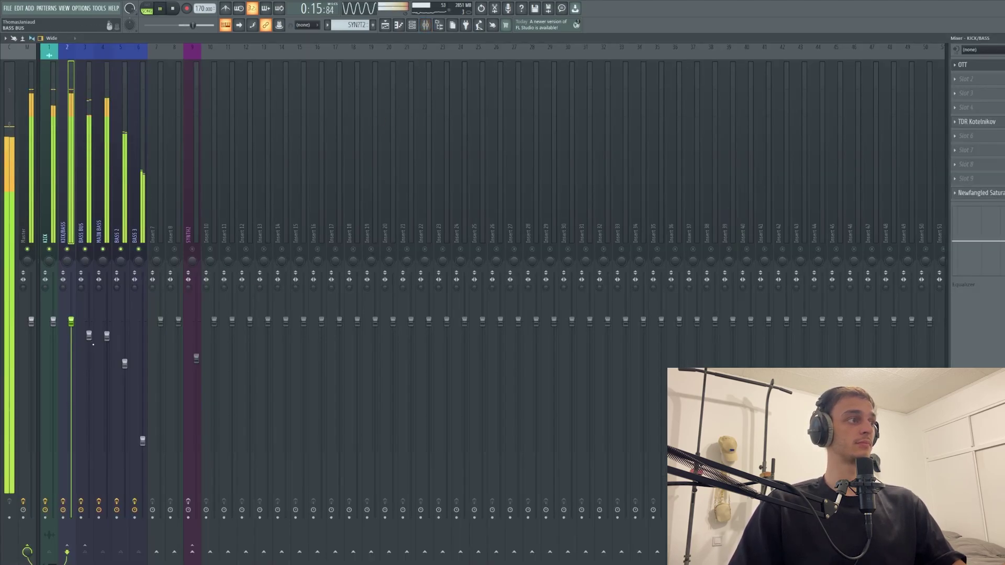
drag(89, 336, 90, 341)
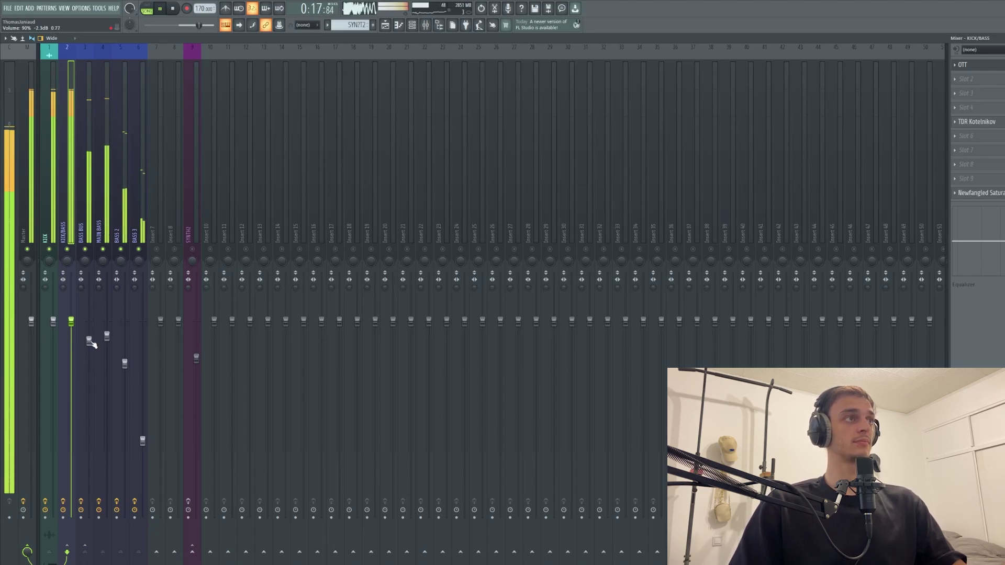
key(space)
- Unmute Track 6 in the playlist, and open its first synth clip in the piano roll to audition the pattern
key(F5)
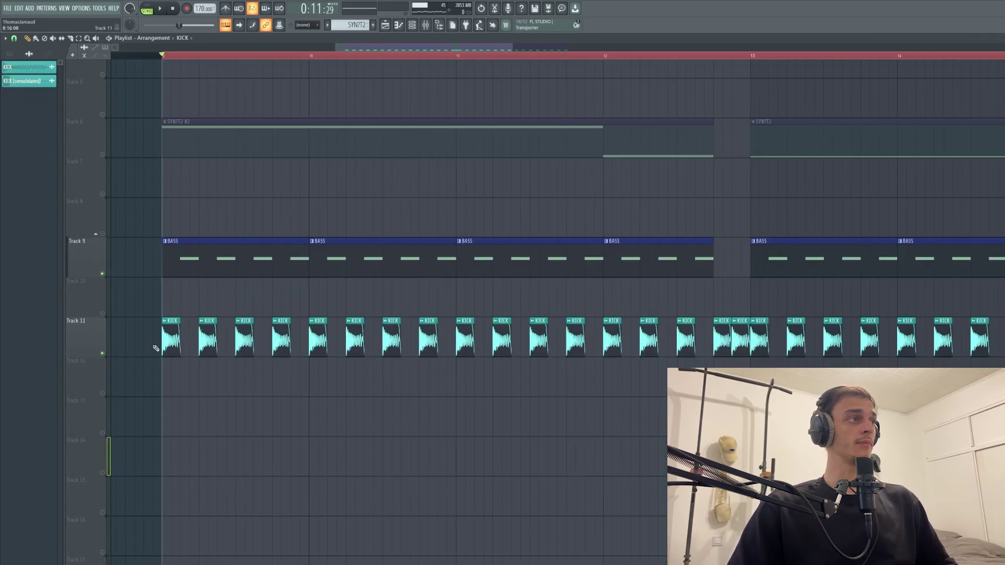
click(103, 155)
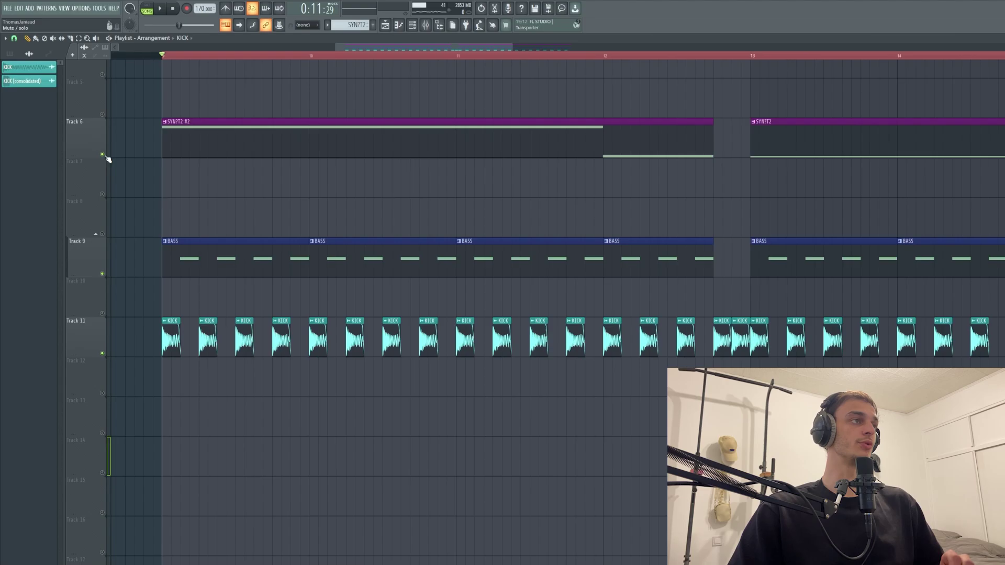
double_click(263, 143)
key(space)
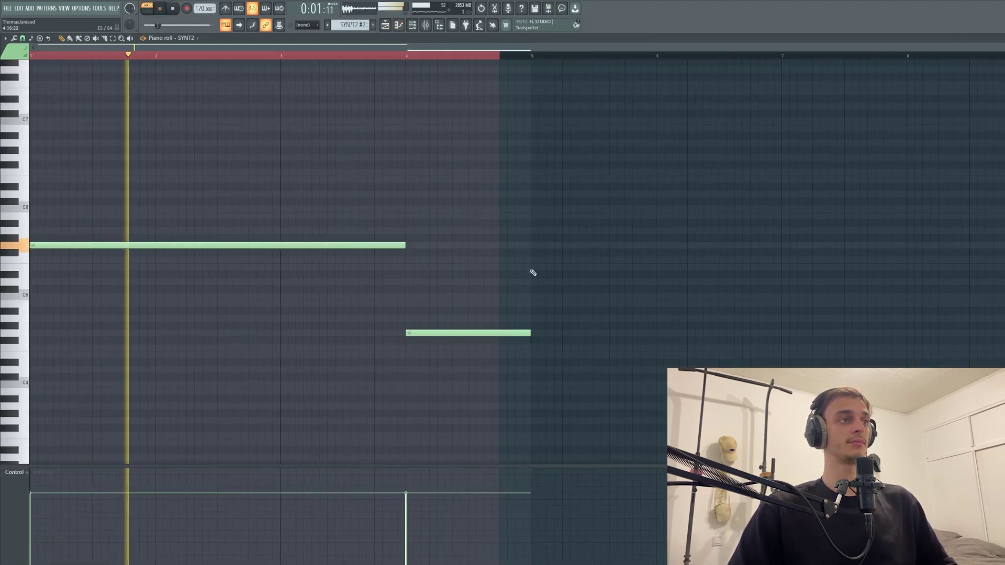
key(space)
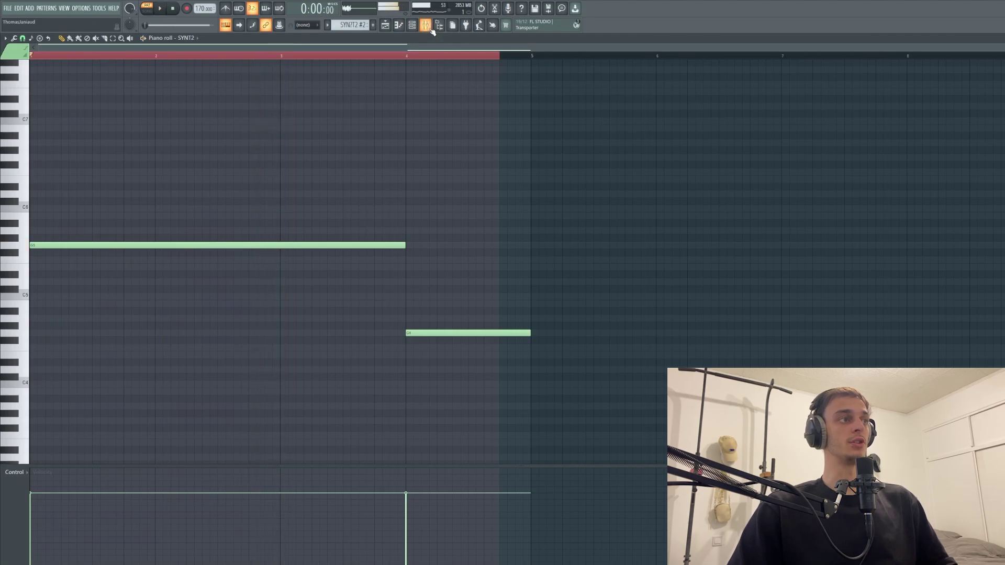
- View the low-cut curve in the FabFilter Pro-Q 3 on the synth's mixer track
click(425, 25)
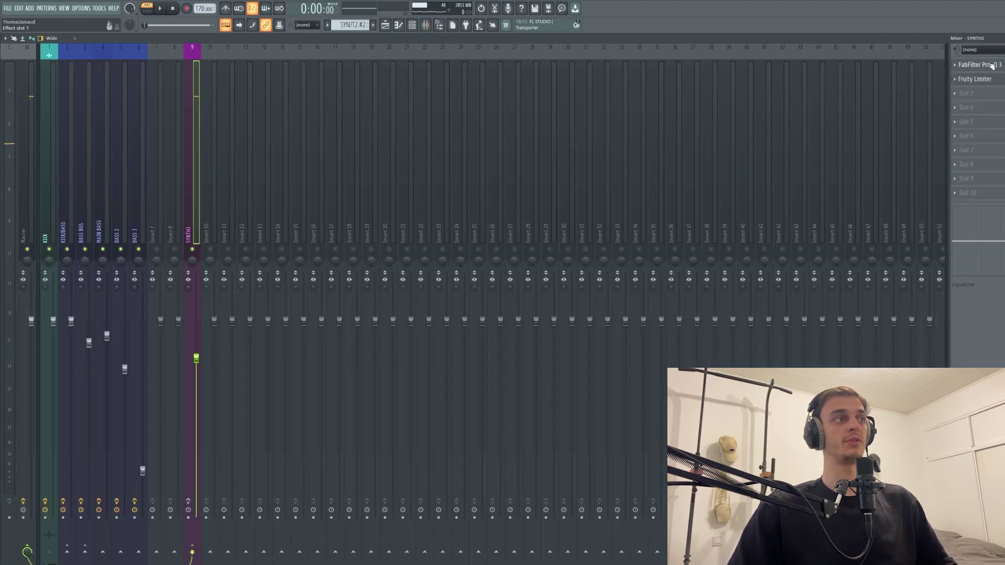
click(993, 65)
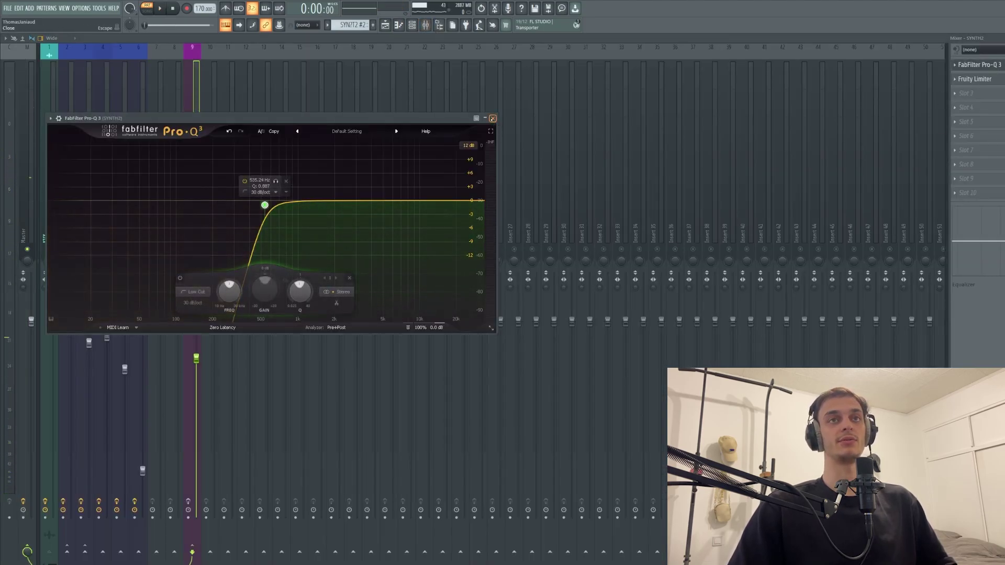
click(492, 118)
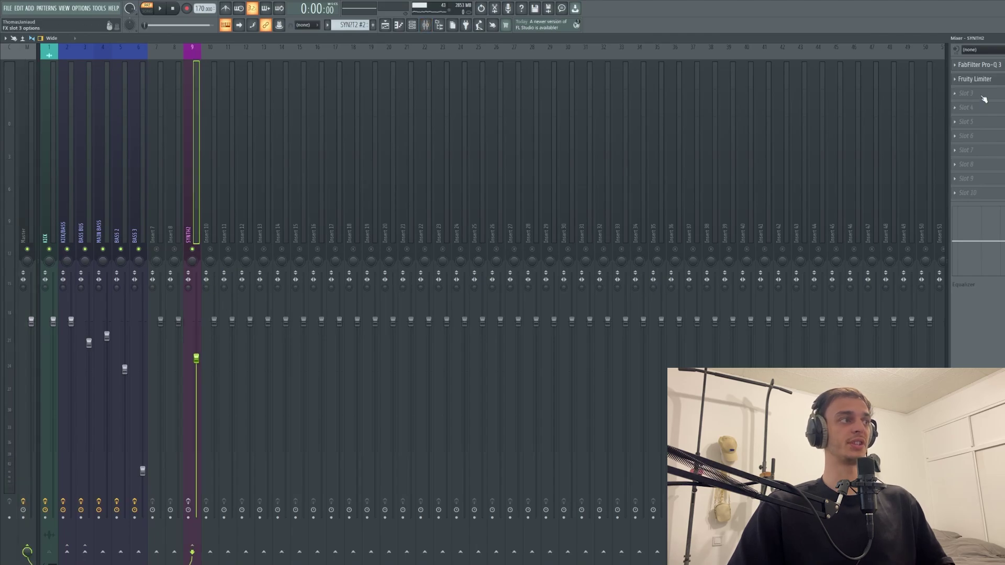
- Play the arrangement with the synth, bass and kick clips together in the playlist
key(F5)
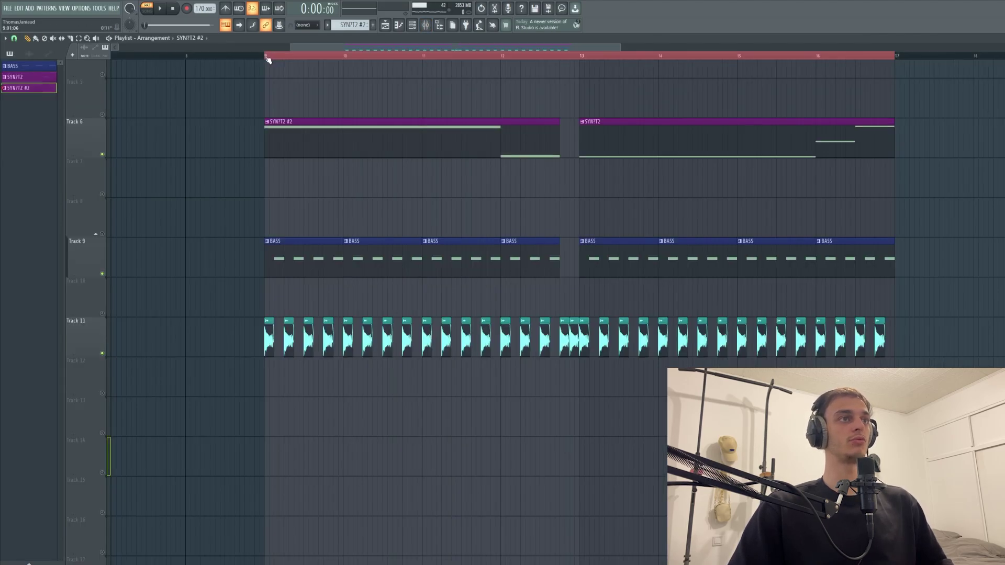
scroll(269, 156, down, 5)
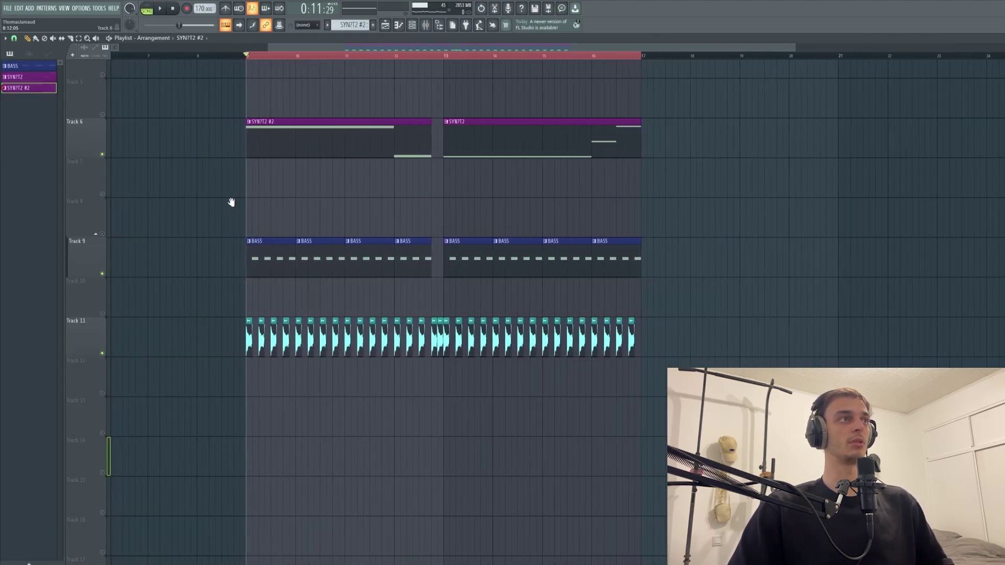
scroll(231, 202, up, 3)
key(space)
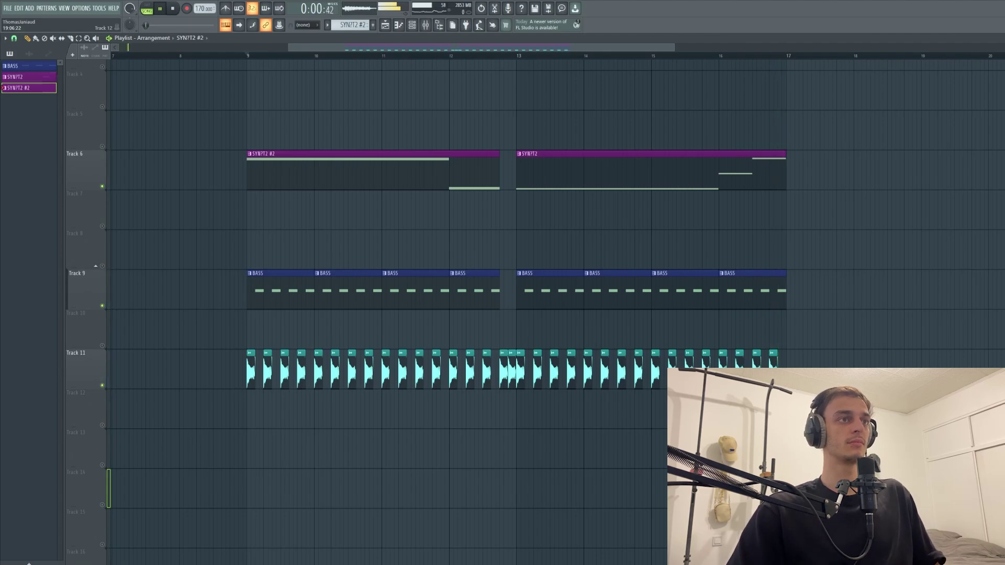
scroll(281, 399, up, 4)
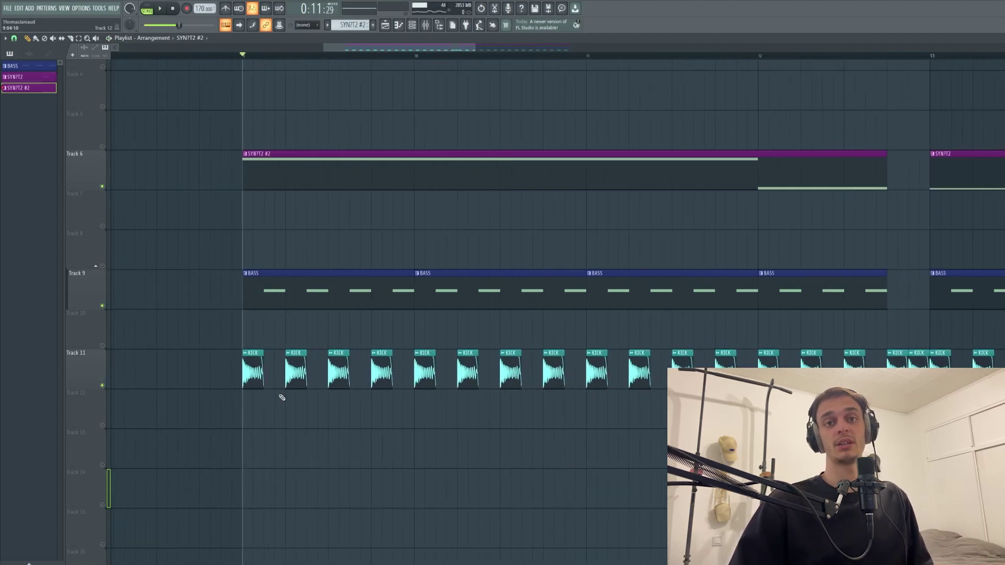
scroll(632, 433, down, 1)
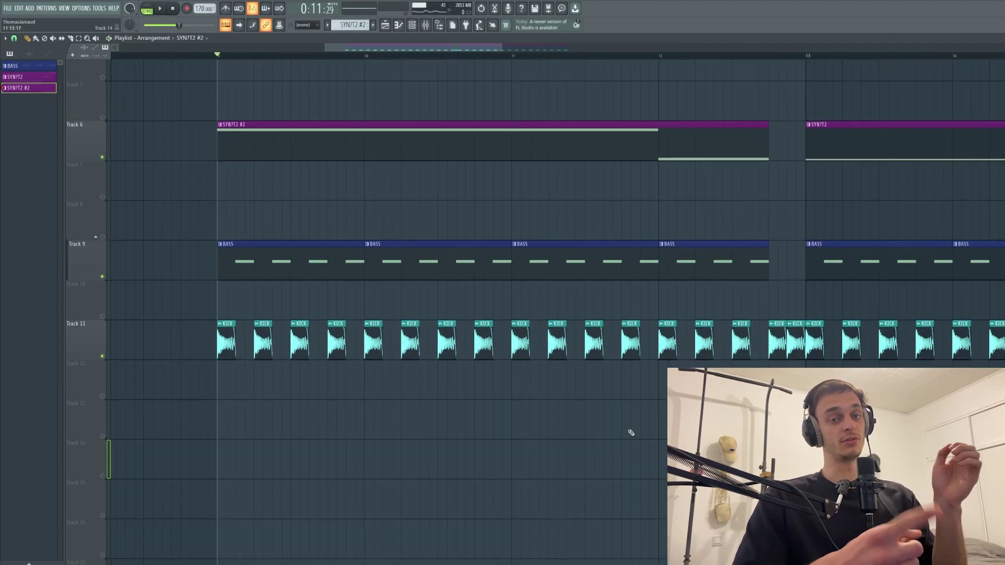